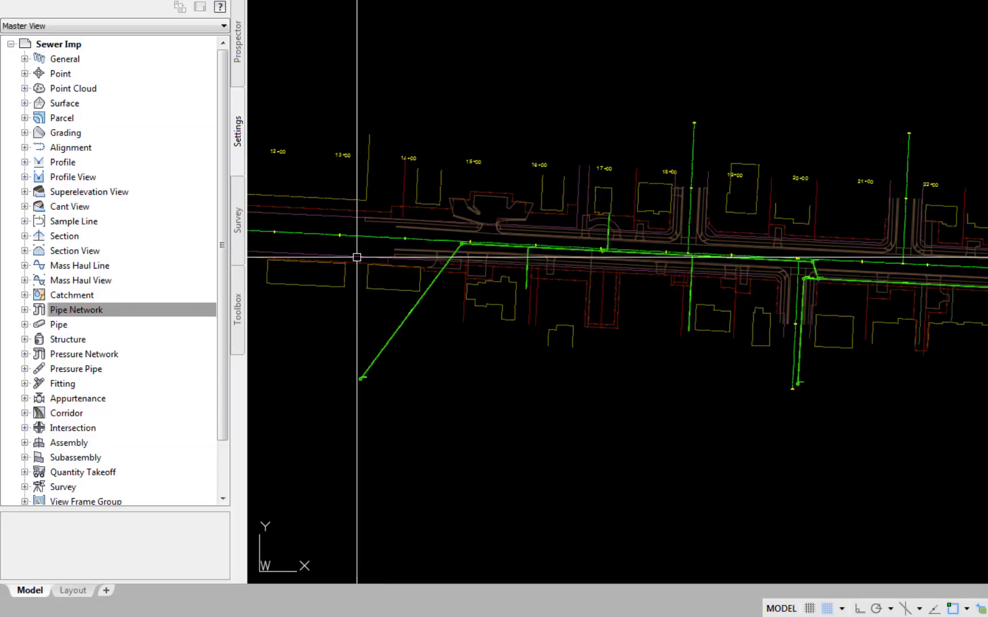
Step: In the drawing settings for Sewer Imp, assign layer C-SWR to the Pipe object
{"action": "right_click", "coordinate": [58, 48]}
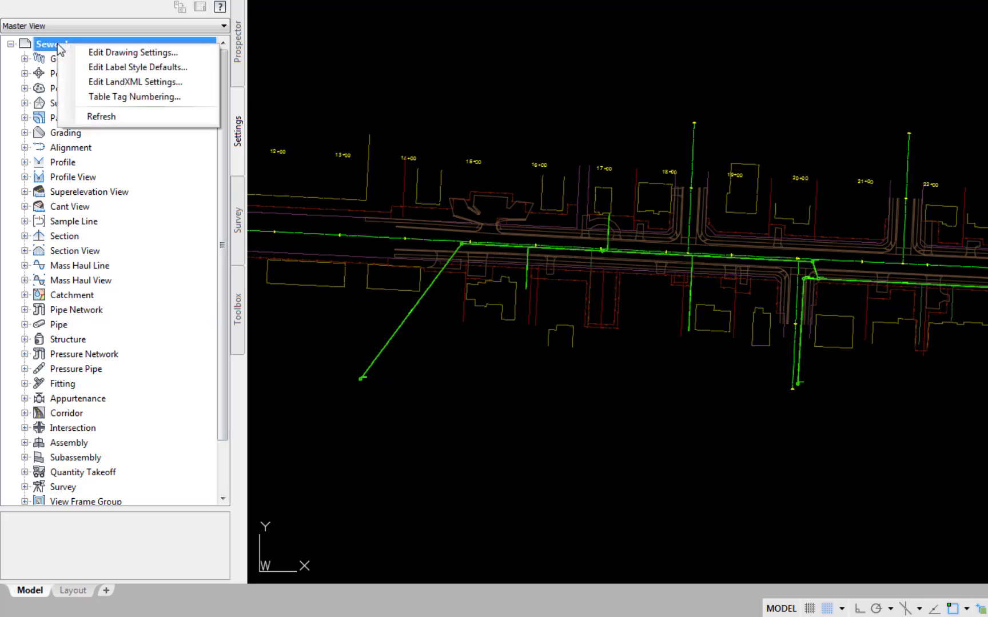
{"action": "left_click", "coordinate": [81, 55]}
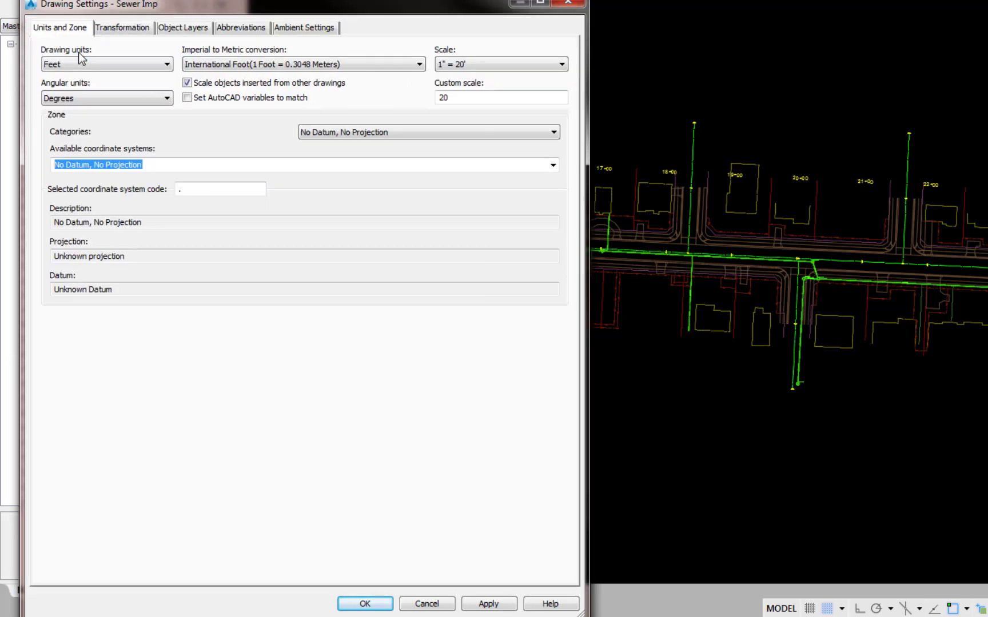
{"action": "left_click", "coordinate": [184, 29]}
{"action": "scroll", "coordinate": [285, 156], "scroll_direction": "down", "scroll_amount": 11}
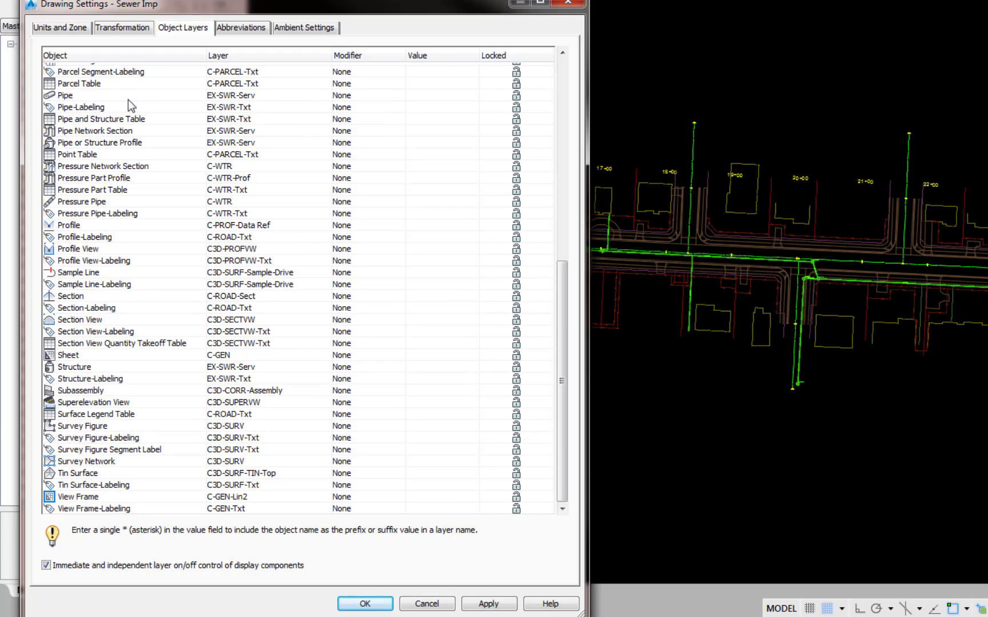
{"action": "left_click", "coordinate": [322, 98]}
{"action": "left_click", "coordinate": [323, 96]}
{"action": "scroll", "coordinate": [503, 203], "scroll_direction": "down", "scroll_amount": 10}
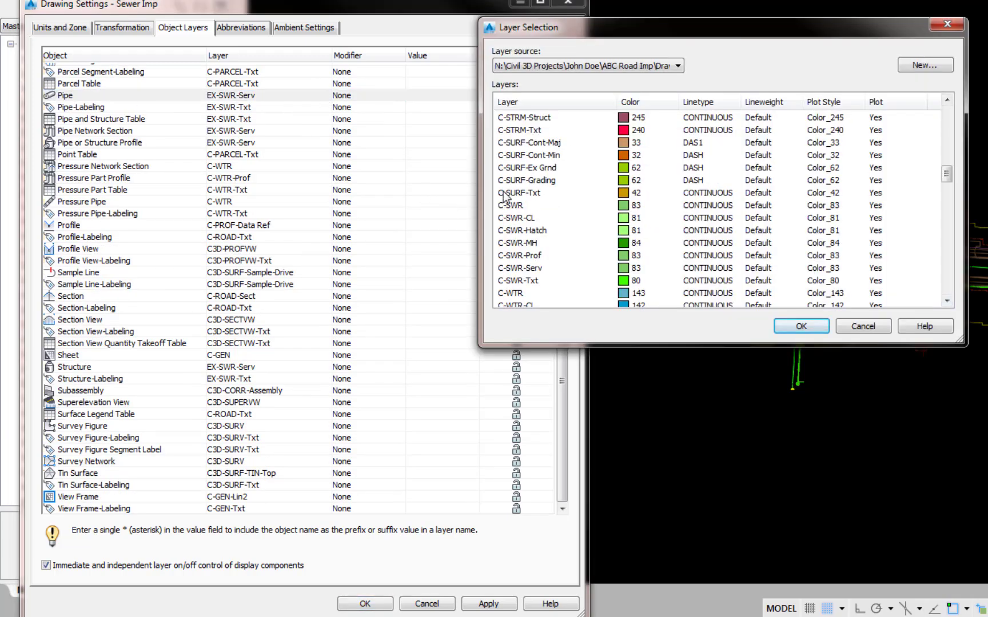
{"action": "left_click", "coordinate": [500, 207]}
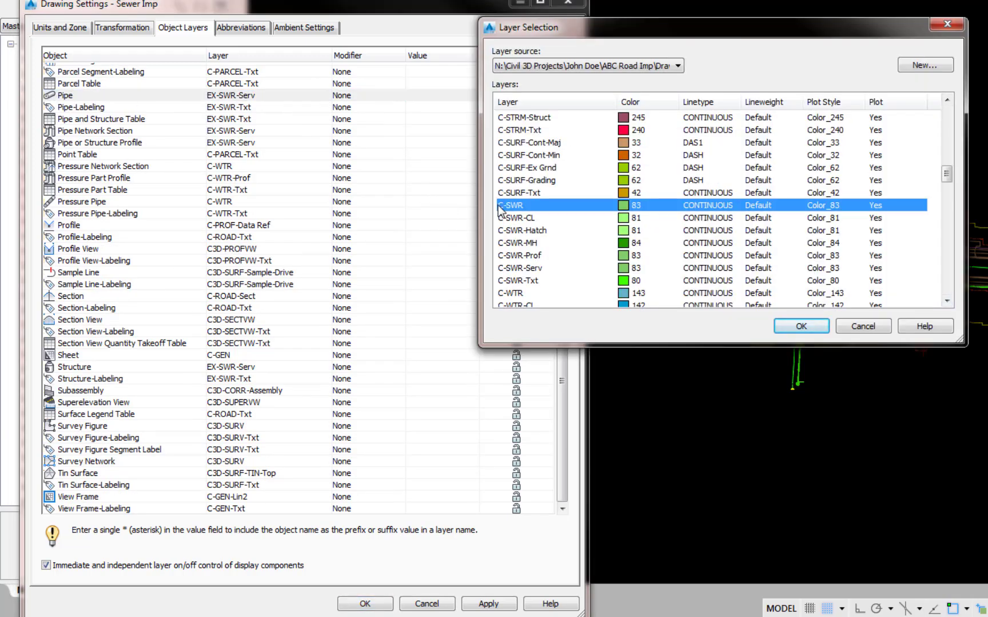
{"action": "left_click", "coordinate": [811, 330]}
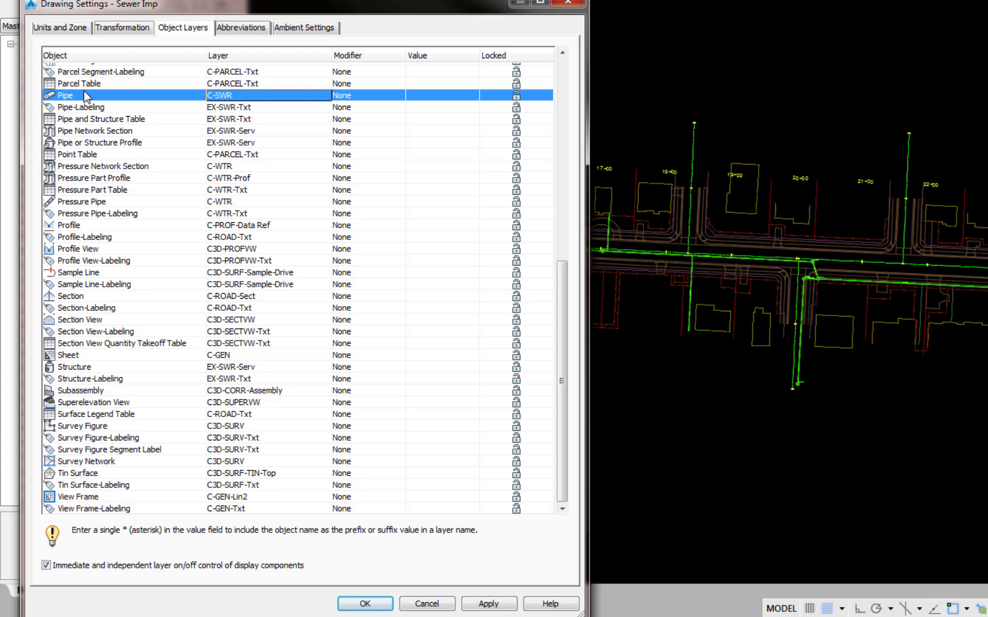
Step: Assign layer C-SWR-Txt to both the Pipe-Labeling and the Pipe and Structure Table objects
{"action": "left_click", "coordinate": [313, 110]}
{"action": "left_click", "coordinate": [533, 257]}
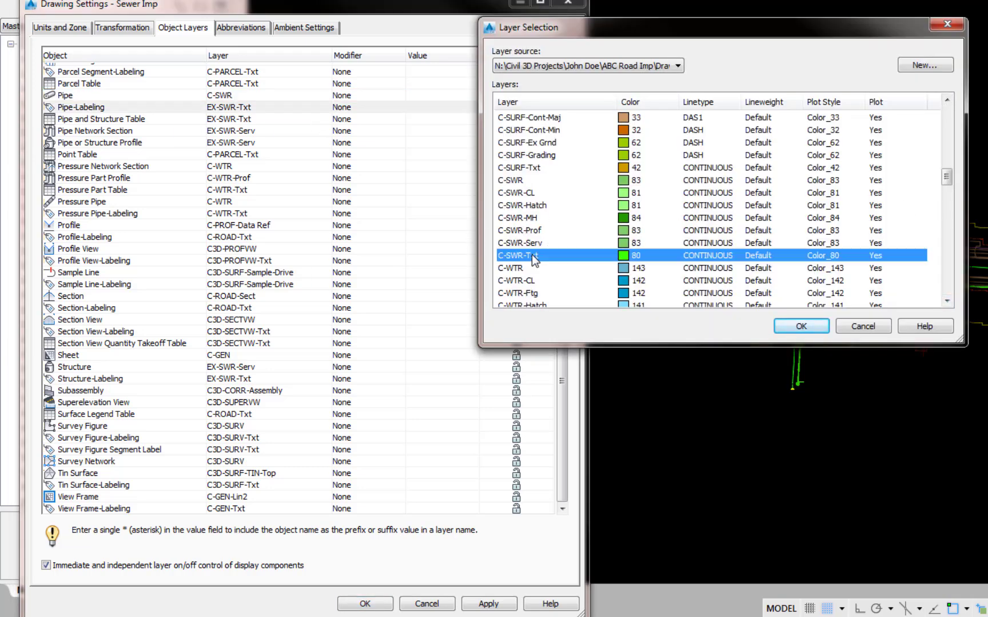
{"action": "left_click", "coordinate": [801, 327]}
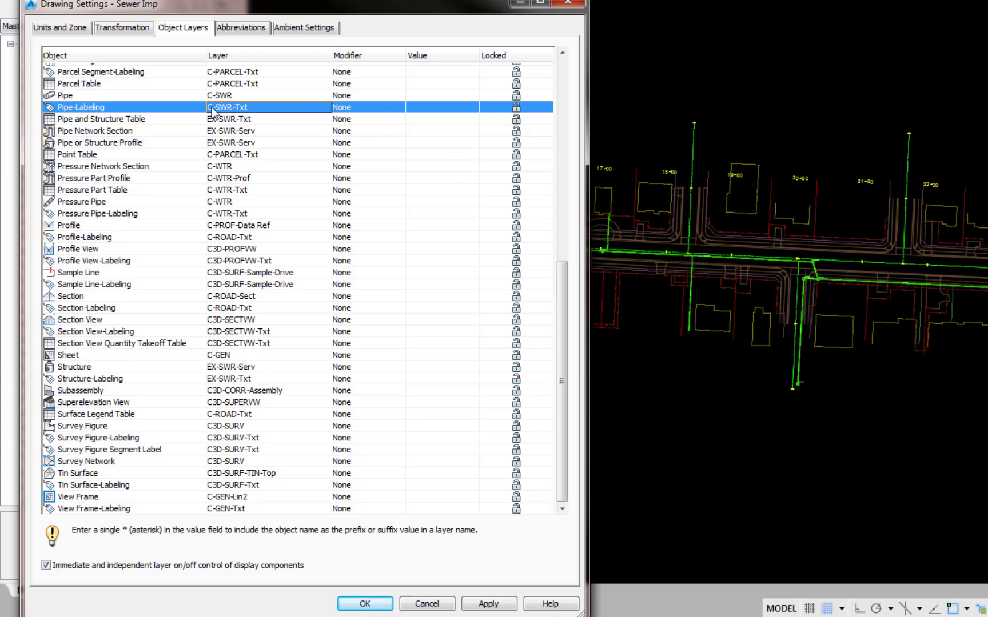
{"action": "left_click", "coordinate": [279, 121]}
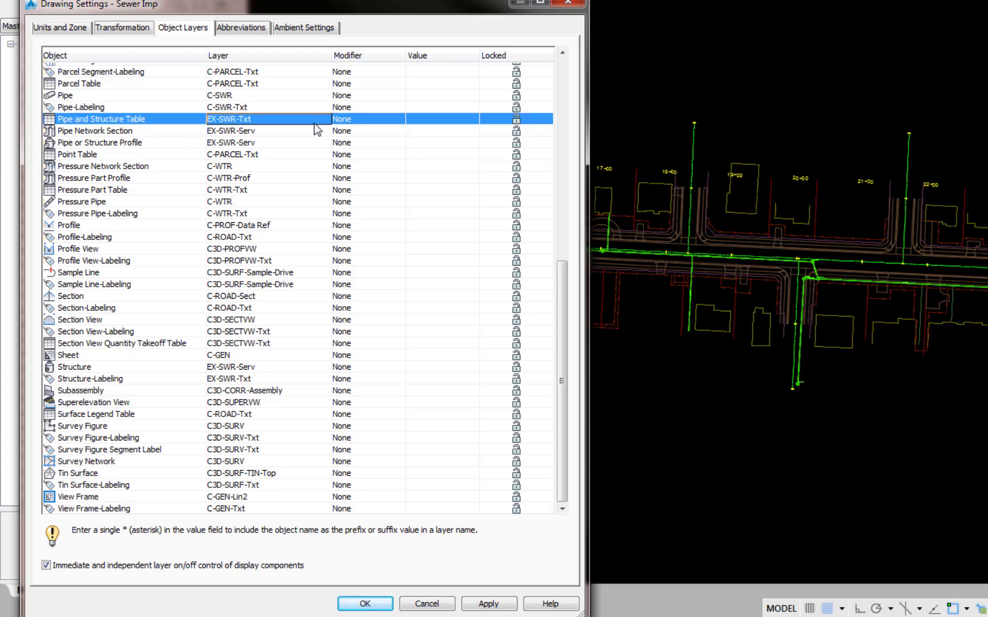
{"action": "left_click", "coordinate": [315, 122]}
{"action": "scroll", "coordinate": [878, 186], "scroll_direction": "down", "scroll_amount": 10}
{"action": "left_click", "coordinate": [510, 195]}
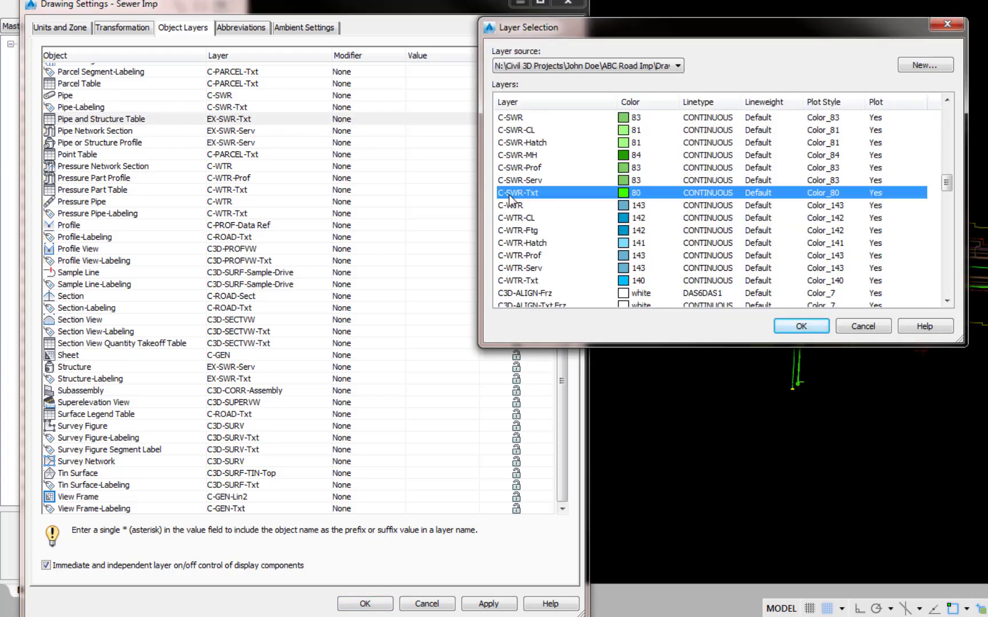
{"action": "left_click", "coordinate": [804, 326]}
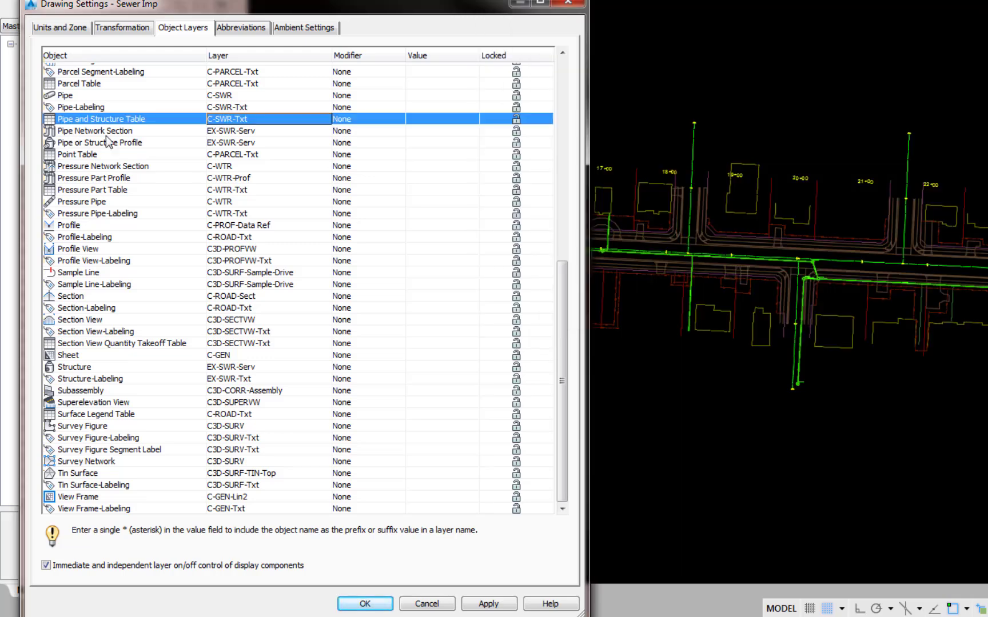
Step: Assign layer C-SWR to the Pipe Network Section object
{"action": "left_click", "coordinate": [313, 130]}
{"action": "left_click", "coordinate": [321, 130]}
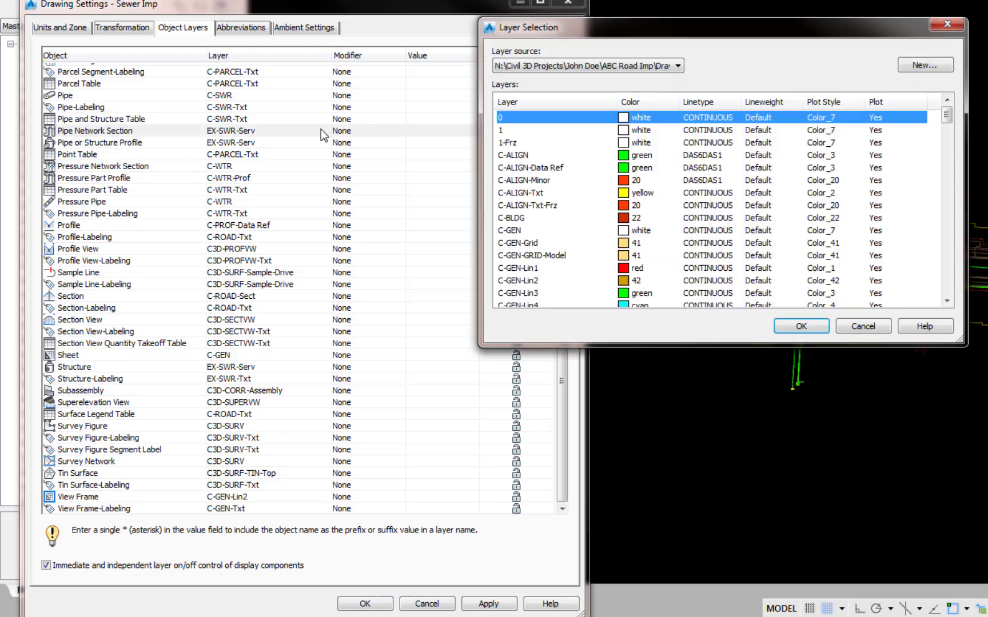
{"action": "scroll", "coordinate": [595, 187], "scroll_direction": "down", "scroll_amount": 8}
{"action": "left_click", "coordinate": [510, 219]}
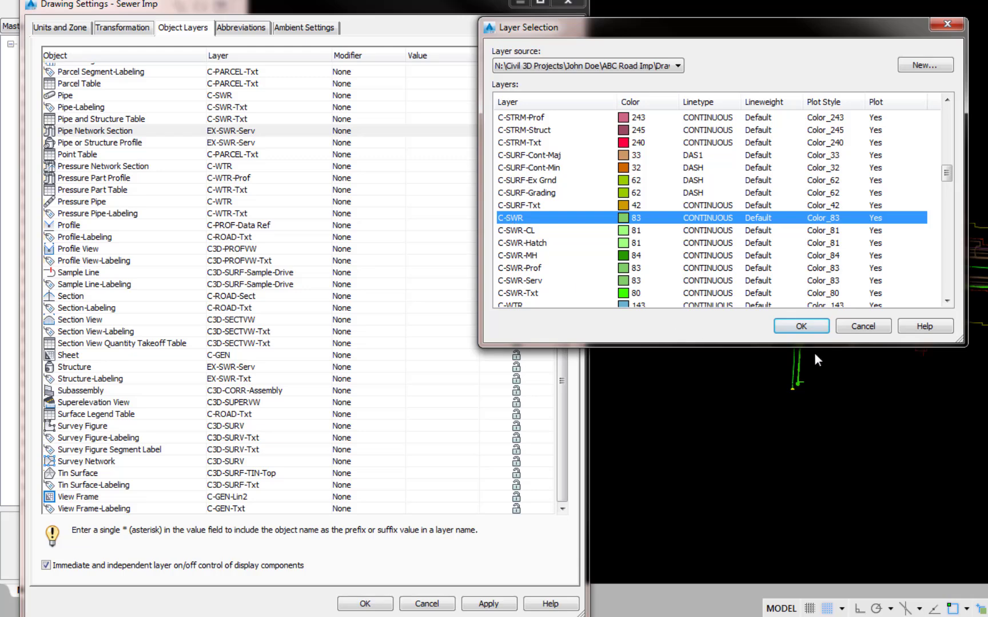
{"action": "left_click", "coordinate": [801, 326]}
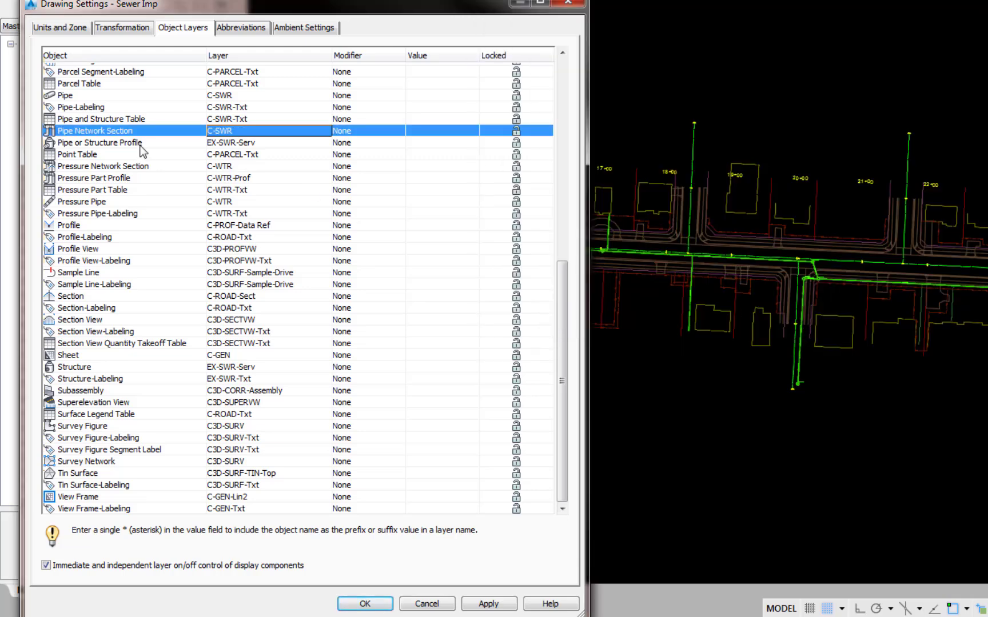
Step: Assign layer C-SWR-Prof to the Pipe or Structure Profile object
{"action": "left_click", "coordinate": [315, 143]}
{"action": "left_click", "coordinate": [315, 142]}
{"action": "scroll", "coordinate": [514, 223], "scroll_direction": "down", "scroll_amount": 5}
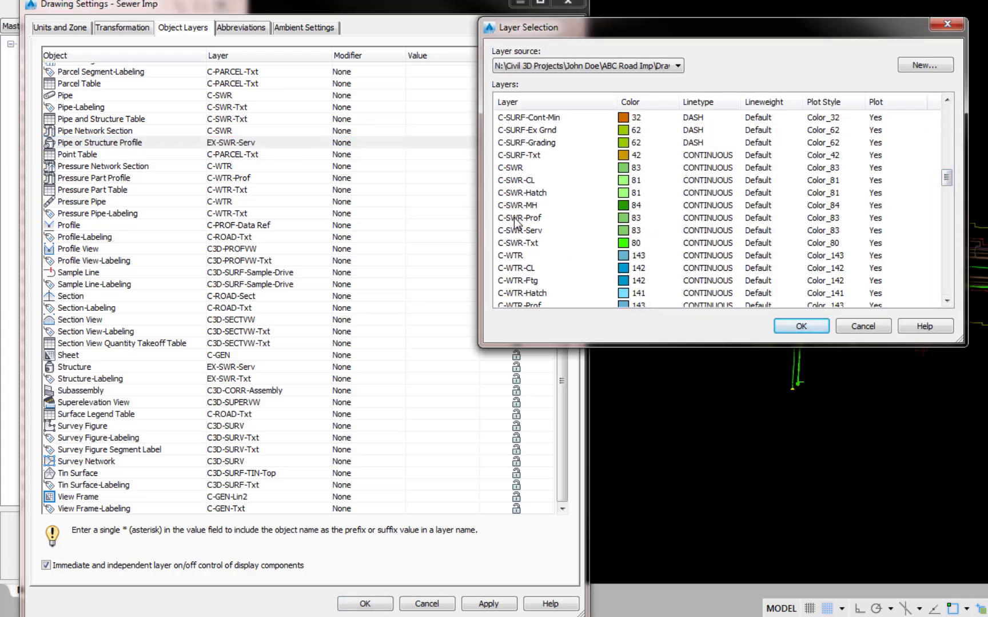
{"action": "left_click", "coordinate": [514, 218]}
{"action": "left_click", "coordinate": [799, 326]}
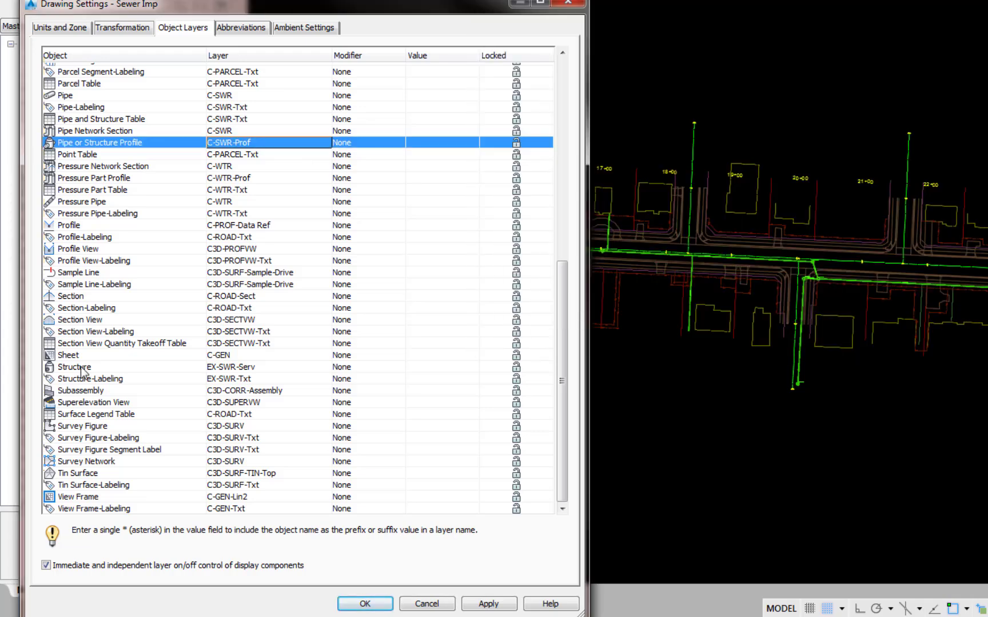
Step: Assign layer C-SWR-MH to the Structure object
{"action": "left_click", "coordinate": [306, 369]}
{"action": "left_click", "coordinate": [313, 368]}
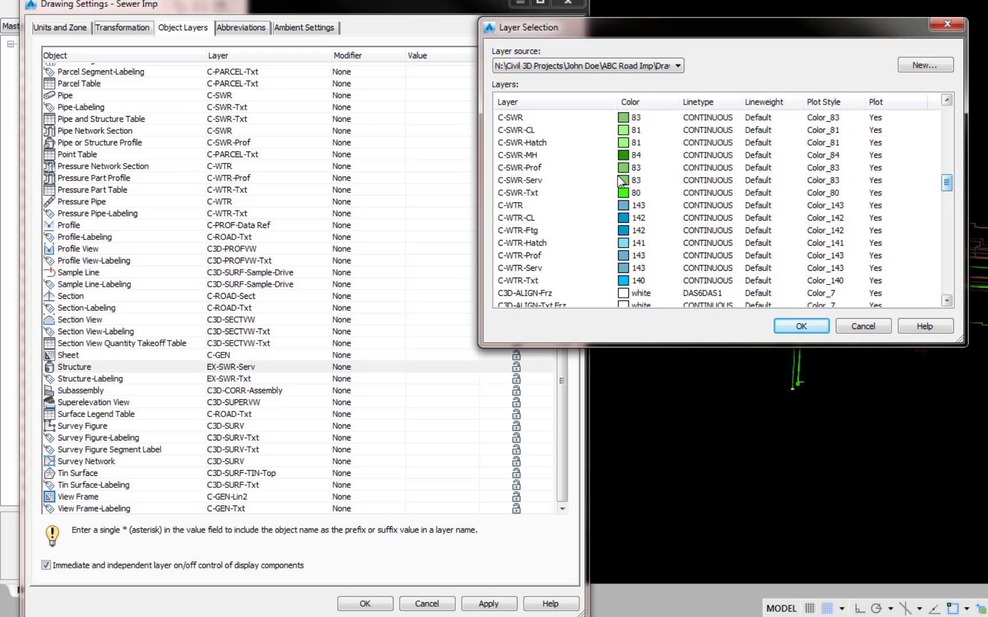
{"action": "left_click", "coordinate": [531, 156]}
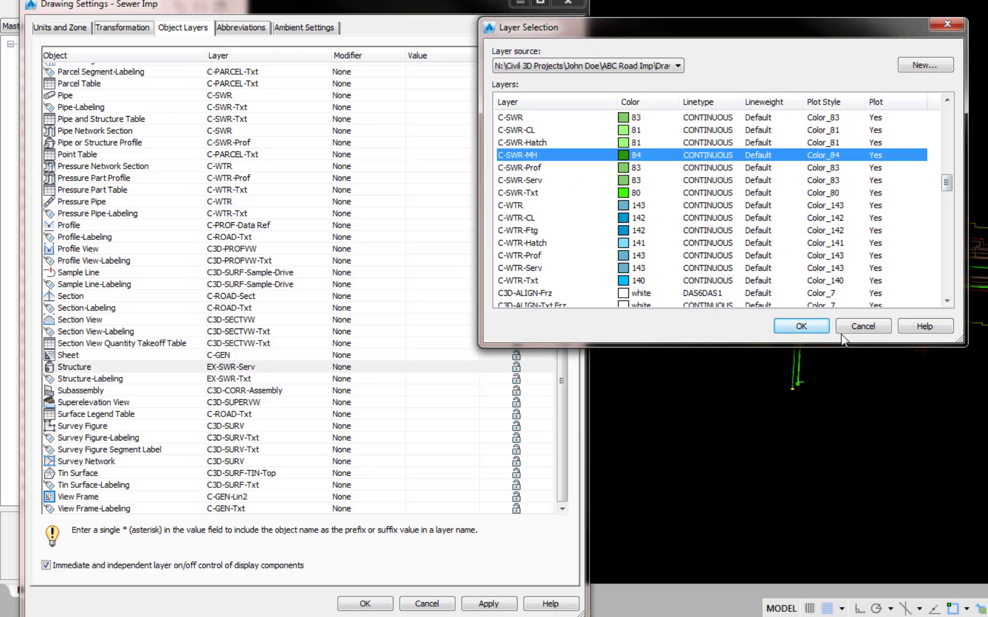
{"action": "left_click", "coordinate": [825, 327]}
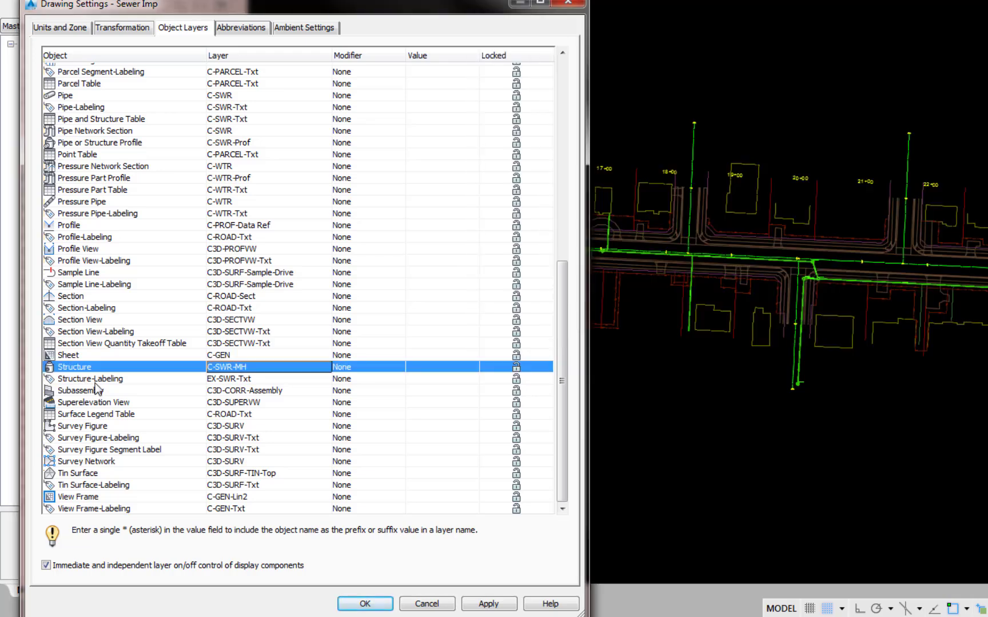
Step: Assign layer C-SWR-Txt to the Structure-Labeling object and accept the drawing settings
{"action": "left_click", "coordinate": [286, 379]}
{"action": "left_click", "coordinate": [286, 380]}
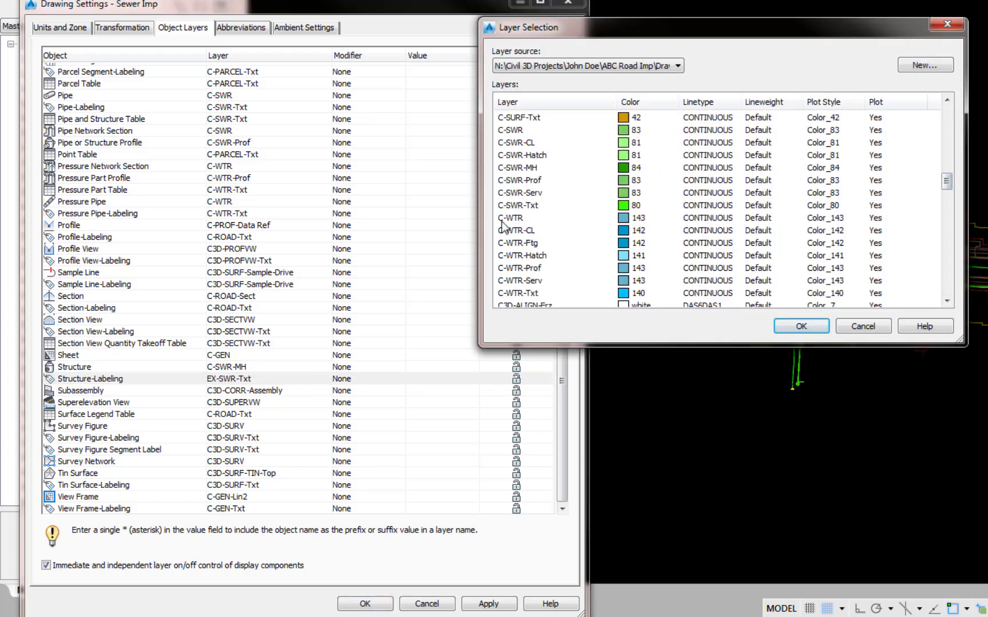
{"action": "left_click", "coordinate": [519, 205]}
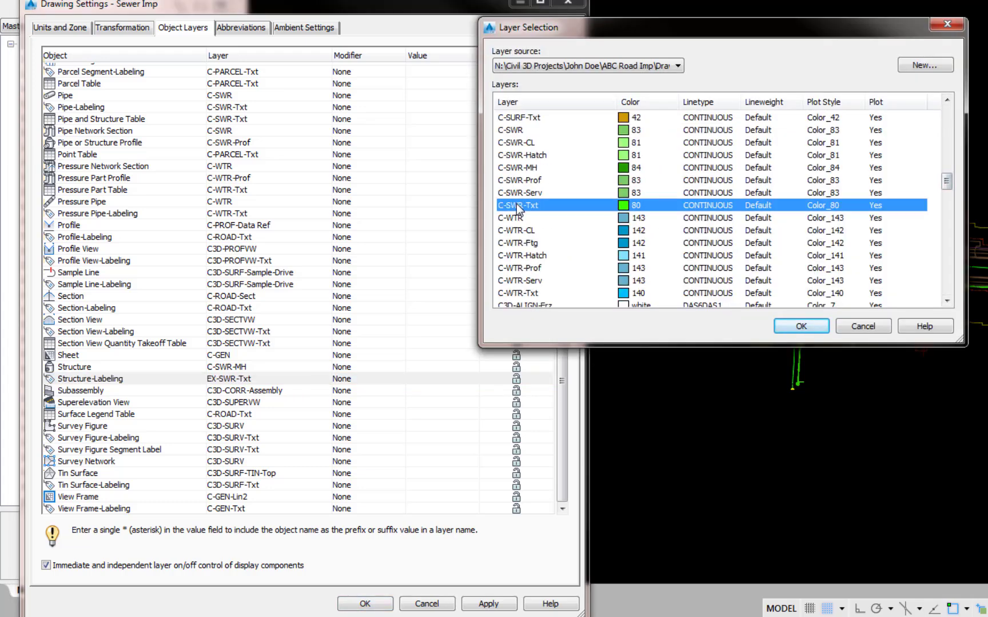
{"action": "left_click", "coordinate": [808, 325]}
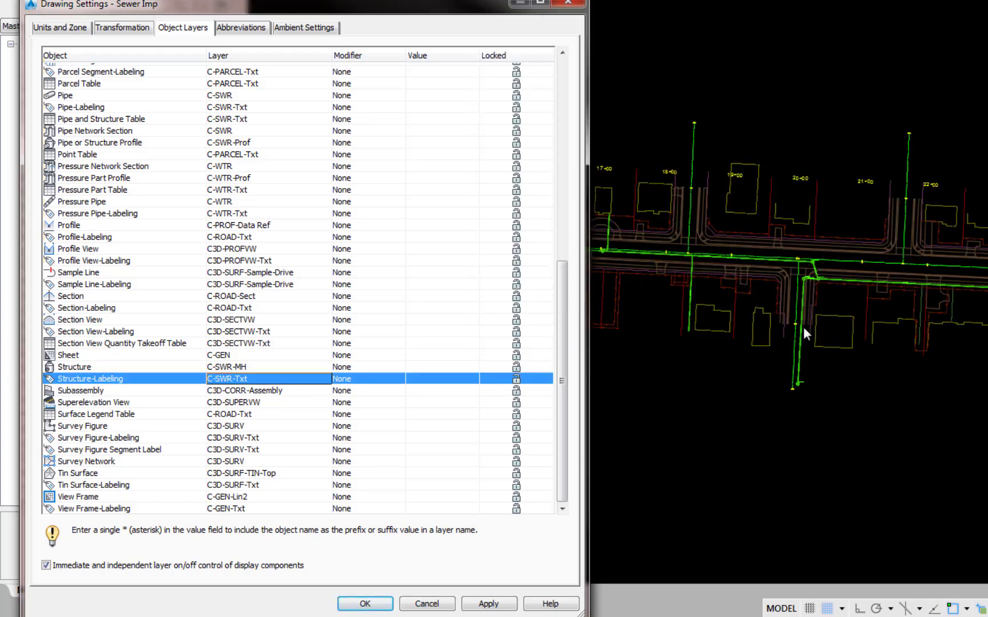
{"action": "left_click", "coordinate": [366, 604]}
Step: In the Pipe Network feature settings, set the Structure Default Style to C-SWR MH Concen
{"action": "right_click", "coordinate": [95, 312]}
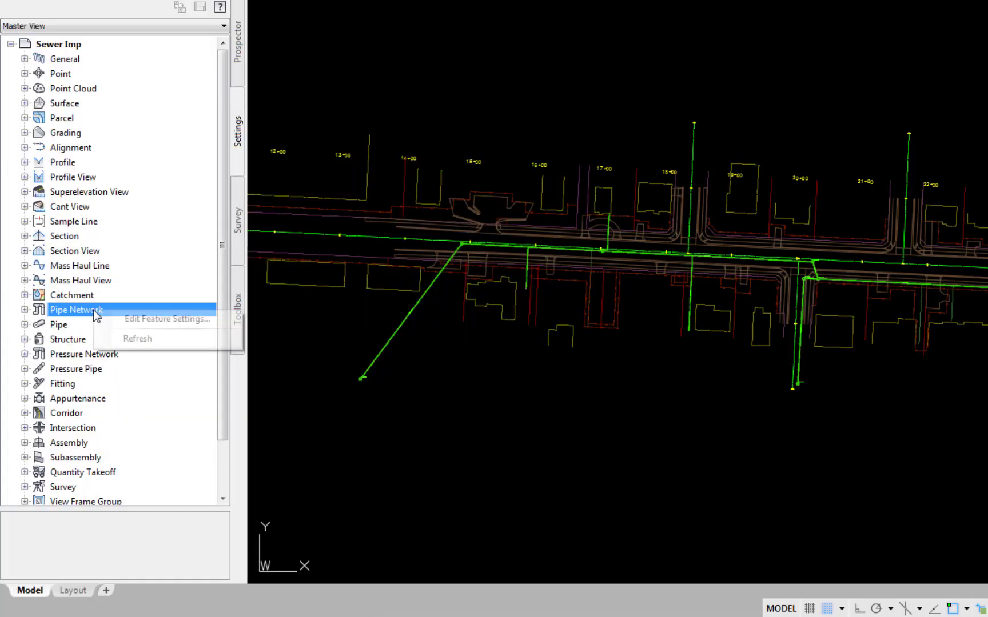
{"action": "left_click", "coordinate": [128, 324]}
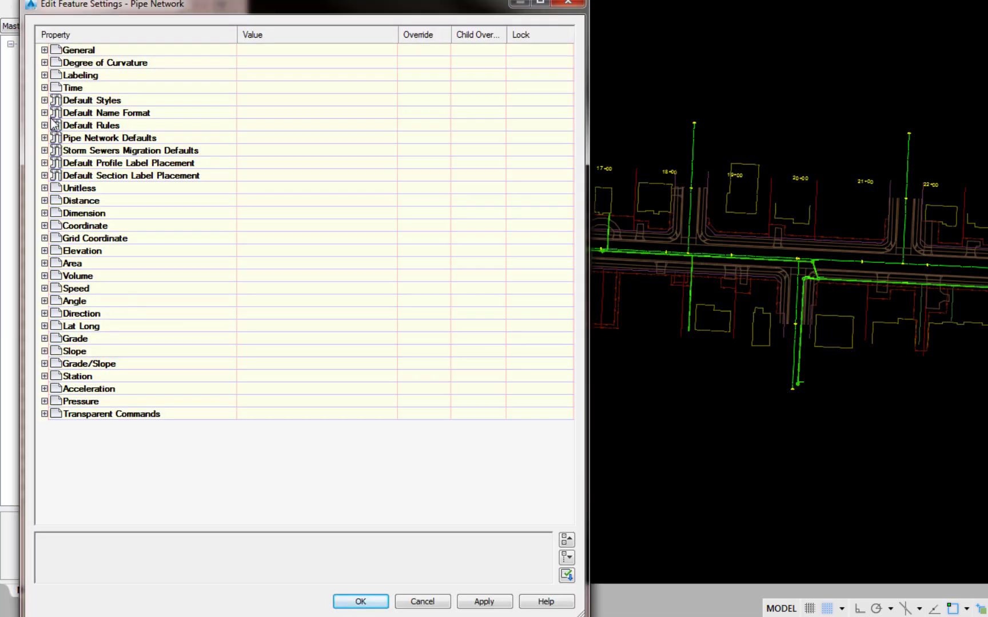
{"action": "left_click", "coordinate": [44, 100]}
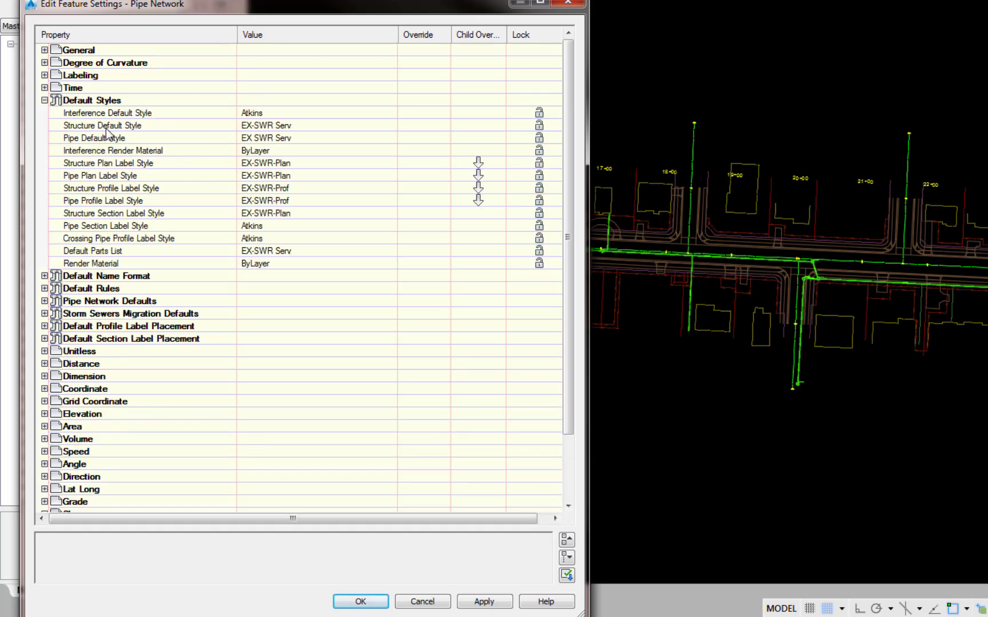
{"action": "left_click", "coordinate": [386, 127]}
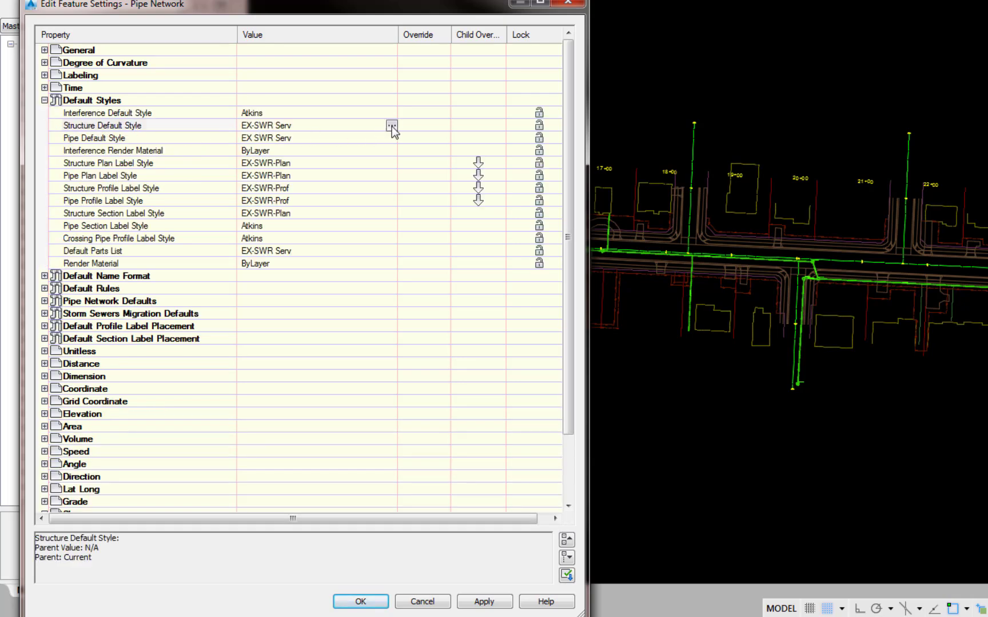
{"action": "left_click", "coordinate": [391, 126]}
{"action": "left_click", "coordinate": [794, 363]}
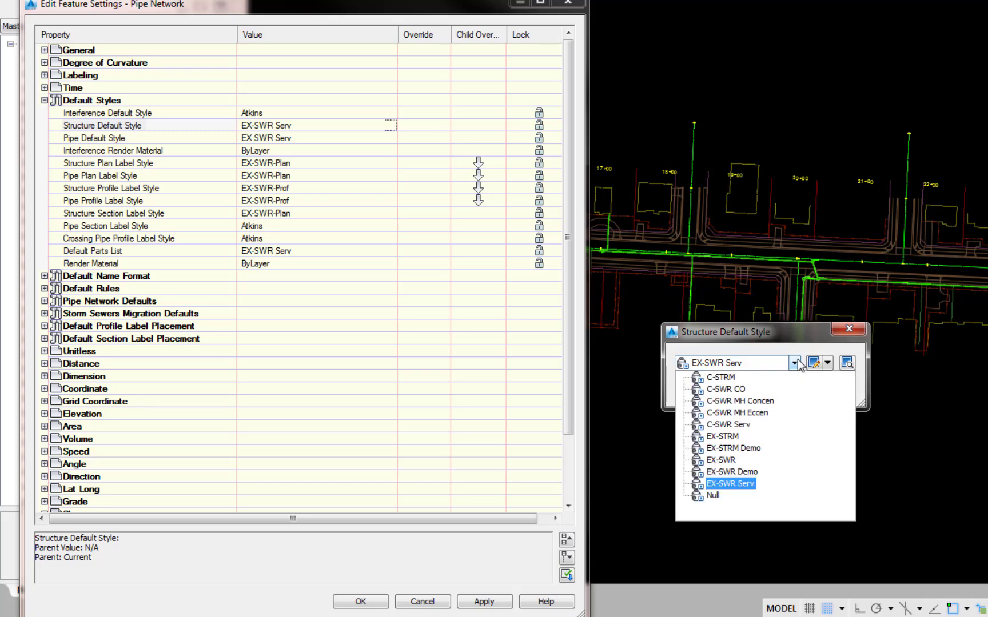
{"action": "left_click", "coordinate": [762, 402]}
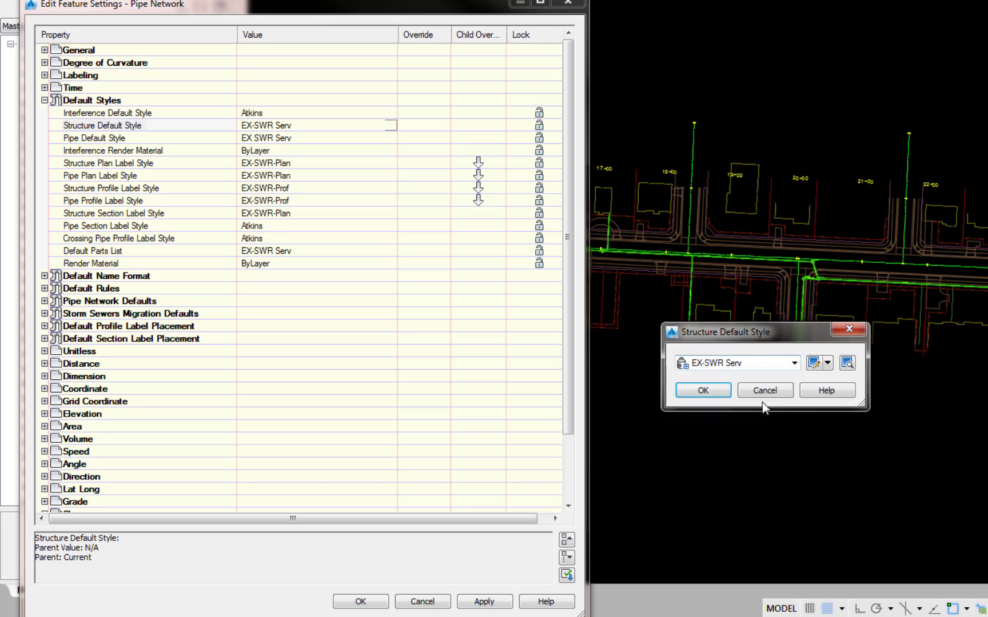
{"action": "left_click", "coordinate": [716, 391]}
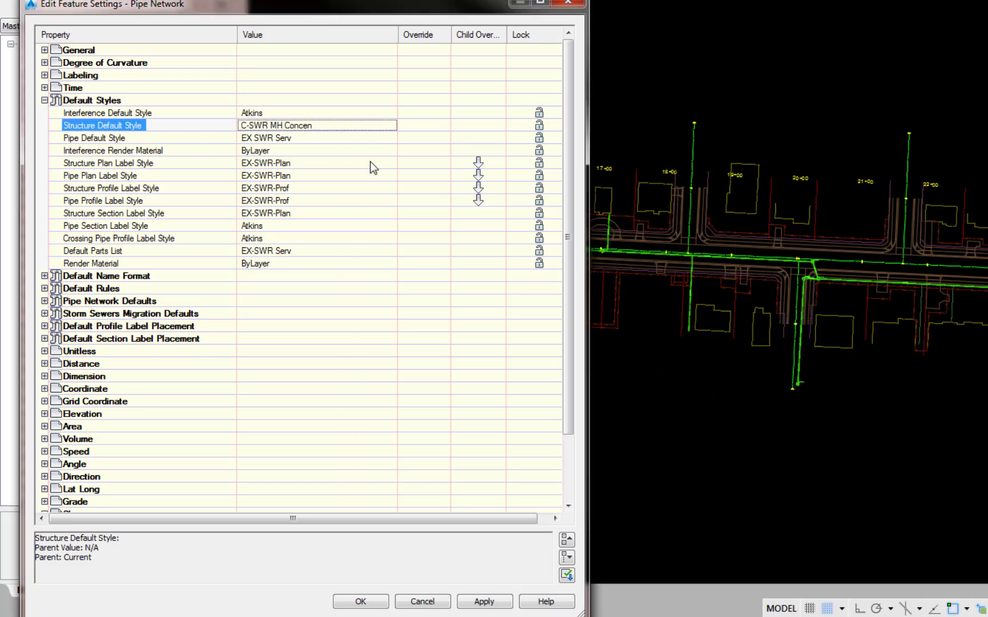
Step: Set the Pipe Default Style to C-SWR in the pipe network's default styles
{"action": "left_click", "coordinate": [390, 140]}
{"action": "left_click", "coordinate": [392, 139]}
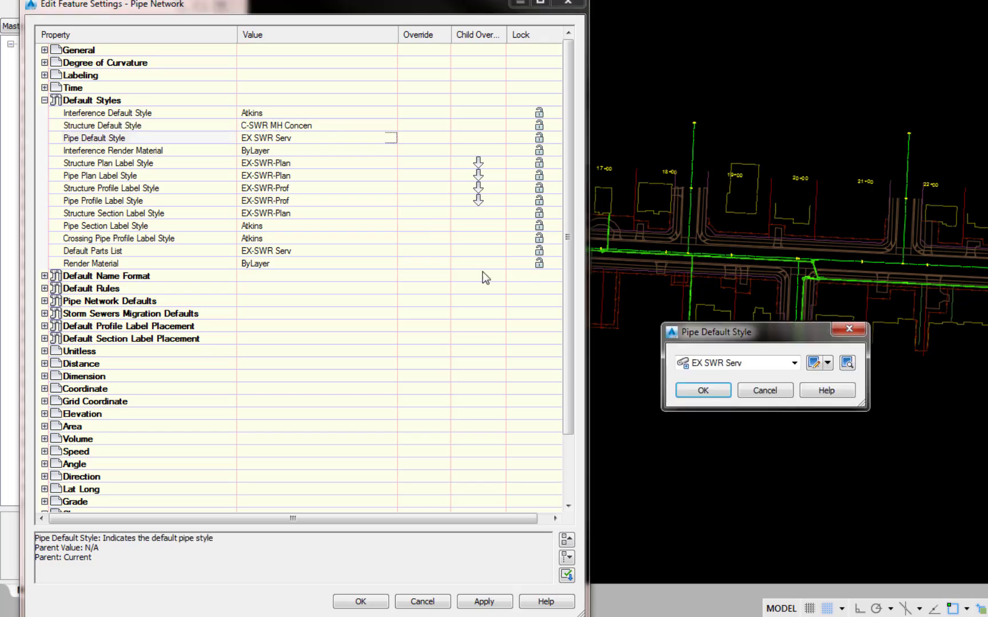
{"action": "left_click", "coordinate": [761, 368]}
{"action": "left_click", "coordinate": [722, 401]}
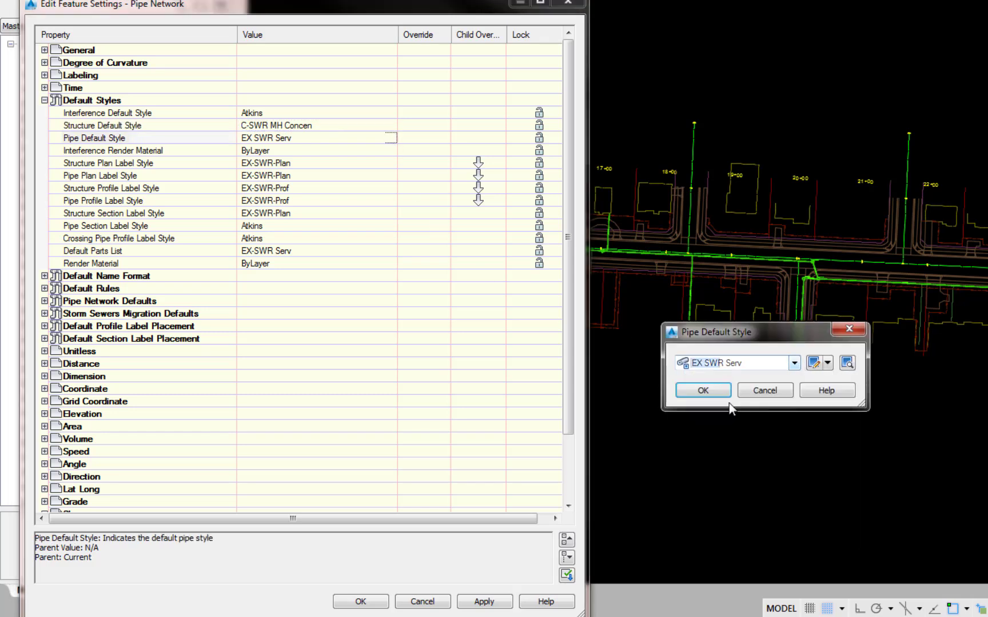
{"action": "left_click", "coordinate": [717, 392]}
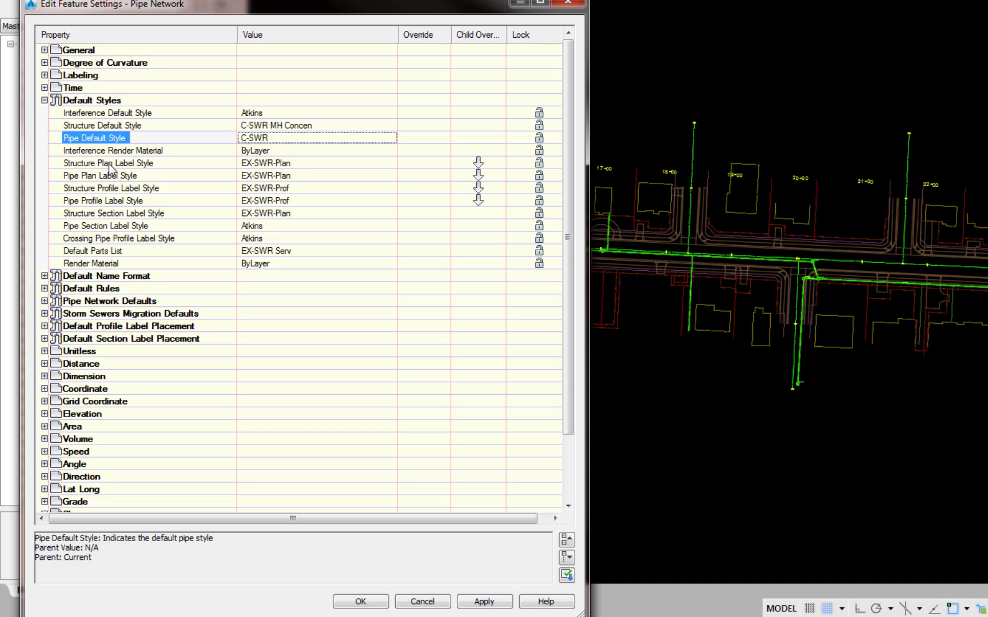
Step: Set the Structure Plan Label Style to C-SWR-Plan in the pipe network's default styles
{"action": "left_click", "coordinate": [381, 166]}
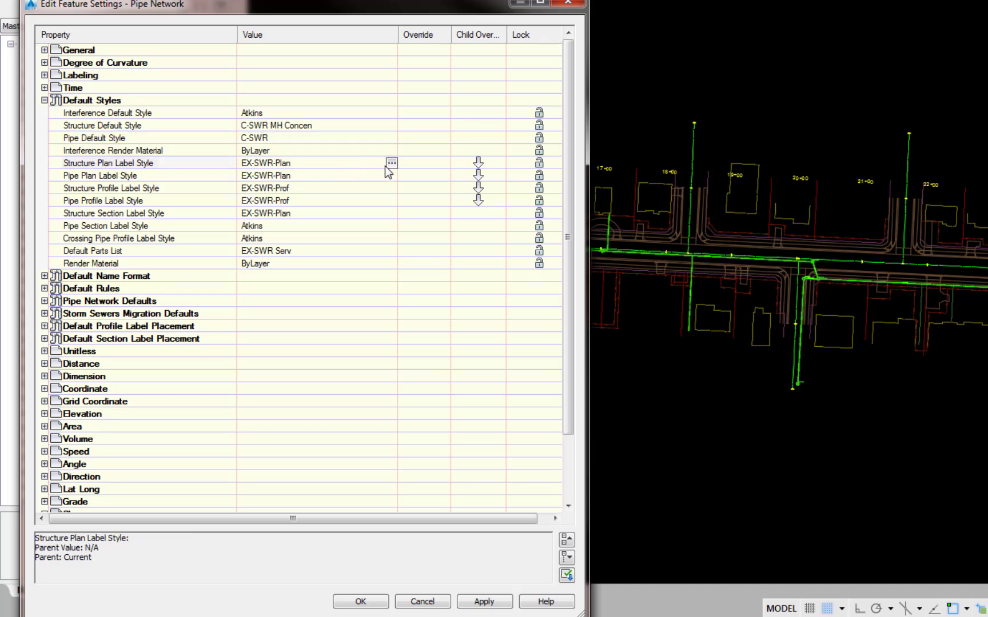
{"action": "left_click", "coordinate": [391, 164]}
{"action": "left_click", "coordinate": [794, 363]}
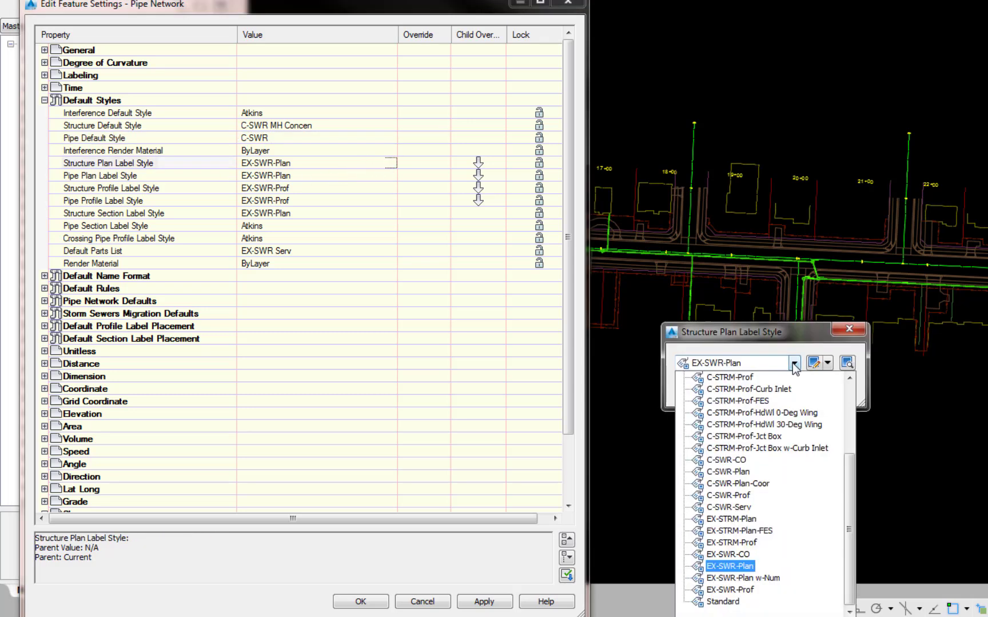
{"action": "left_click", "coordinate": [717, 473]}
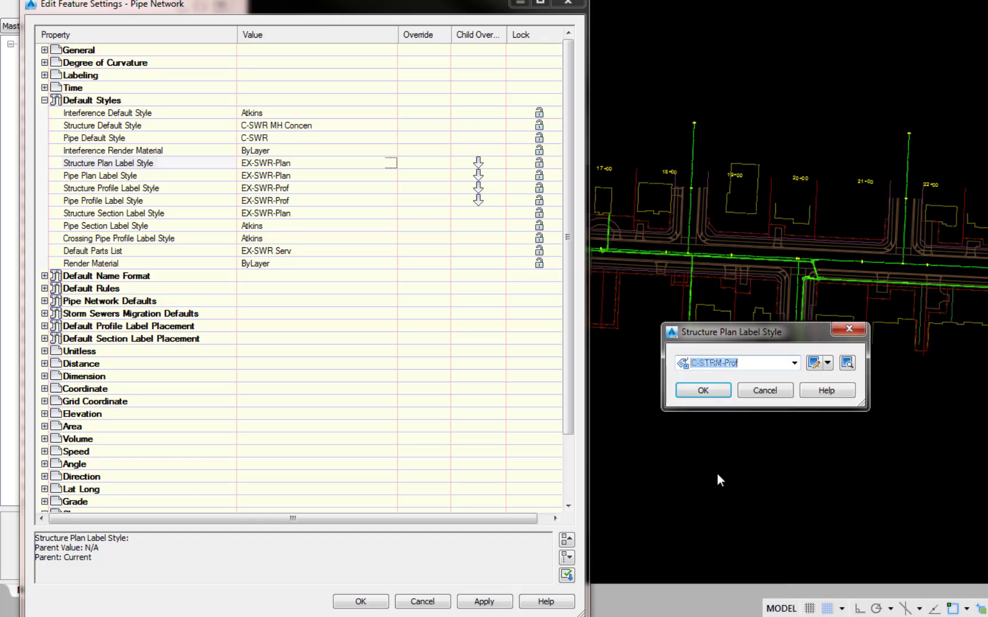
{"action": "left_click", "coordinate": [697, 389]}
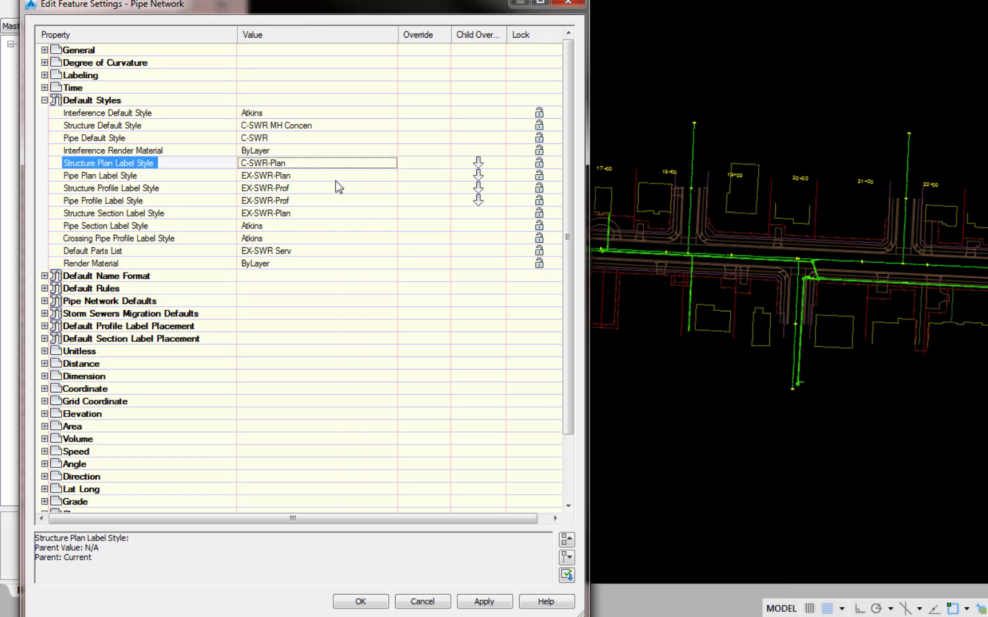
Step: Set the Pipe Plan Label Style to C-SWR-Plan in the pipe network's default styles
{"action": "left_click", "coordinate": [368, 180]}
{"action": "left_click", "coordinate": [390, 176]}
{"action": "left_click", "coordinate": [794, 363]}
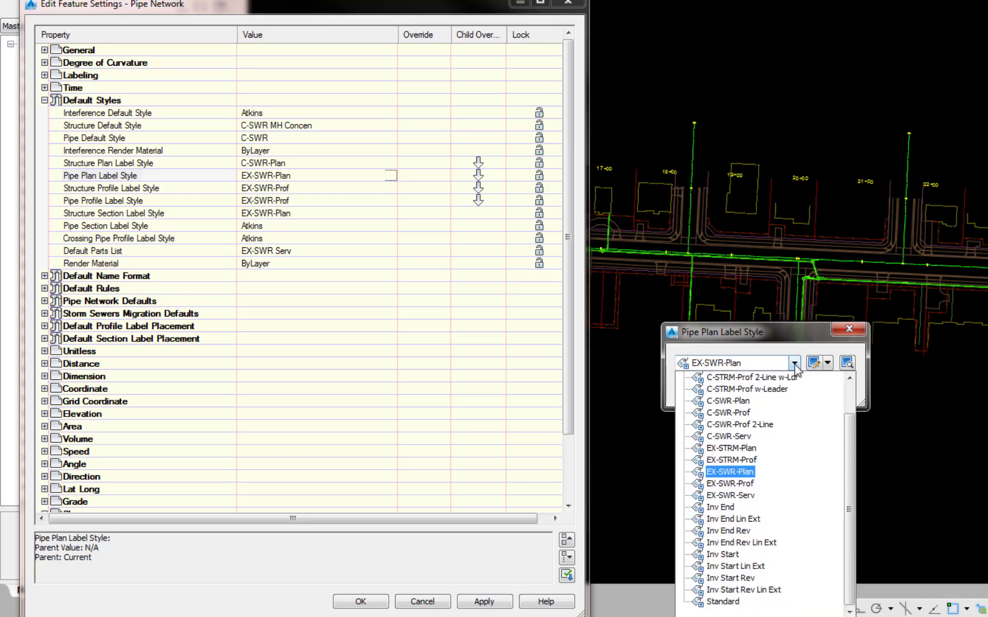
{"action": "left_click", "coordinate": [718, 403]}
{"action": "left_click", "coordinate": [705, 391]}
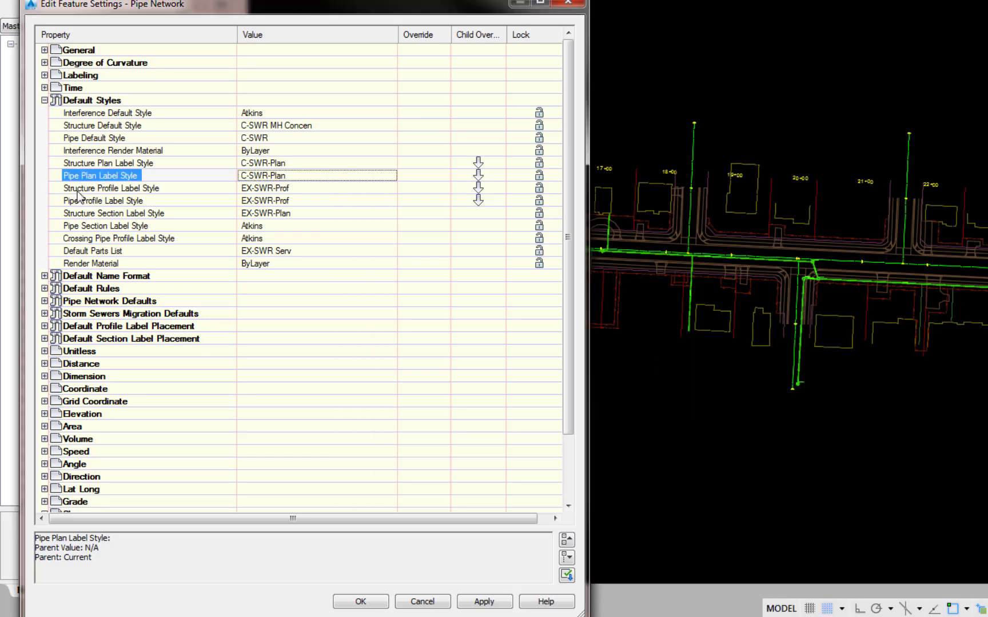
Step: Set the Structure Profile Label Style to C-SWR-Prof in the pipe network's default styles
{"action": "left_click", "coordinate": [384, 192]}
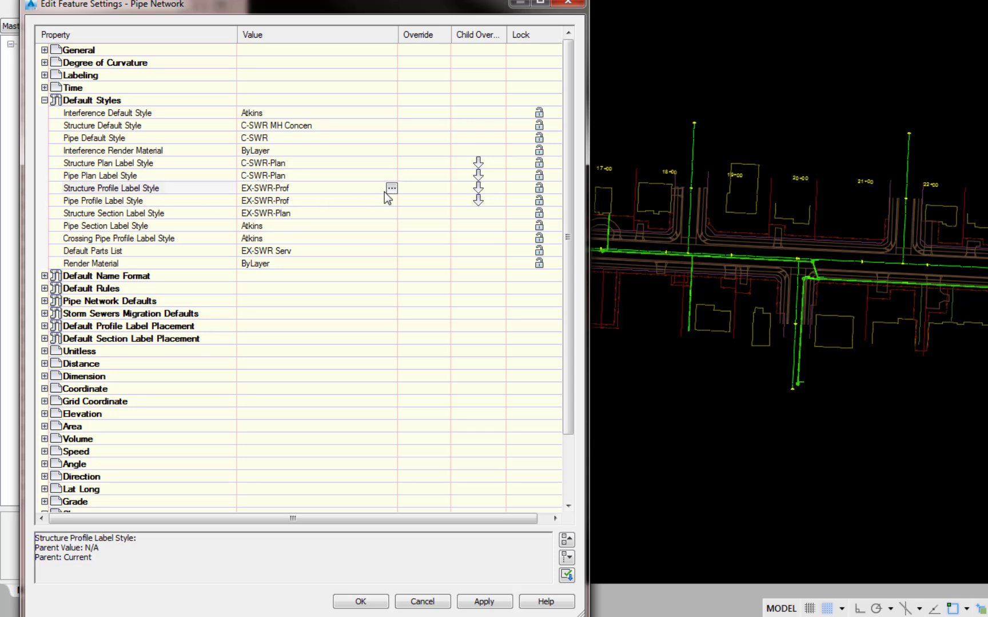
{"action": "left_click", "coordinate": [392, 189]}
{"action": "left_click", "coordinate": [794, 363]}
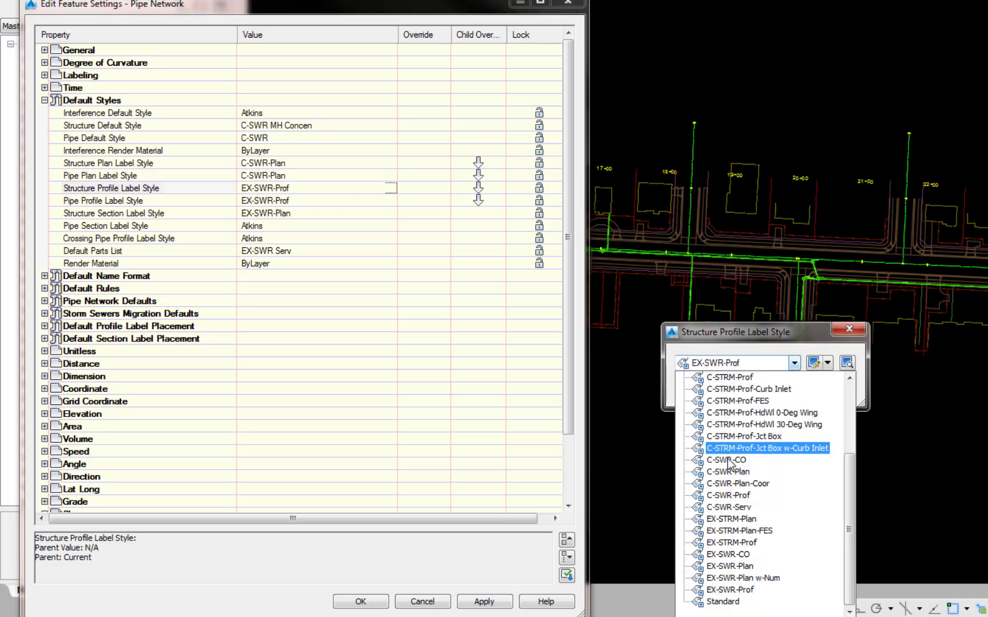
{"action": "left_click", "coordinate": [725, 496]}
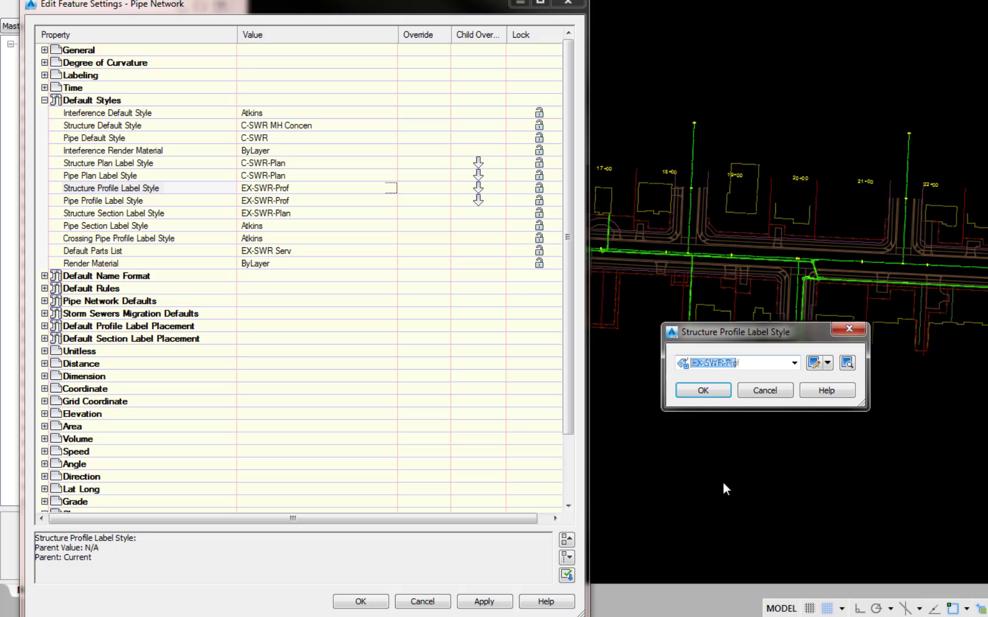
{"action": "left_click", "coordinate": [702, 389]}
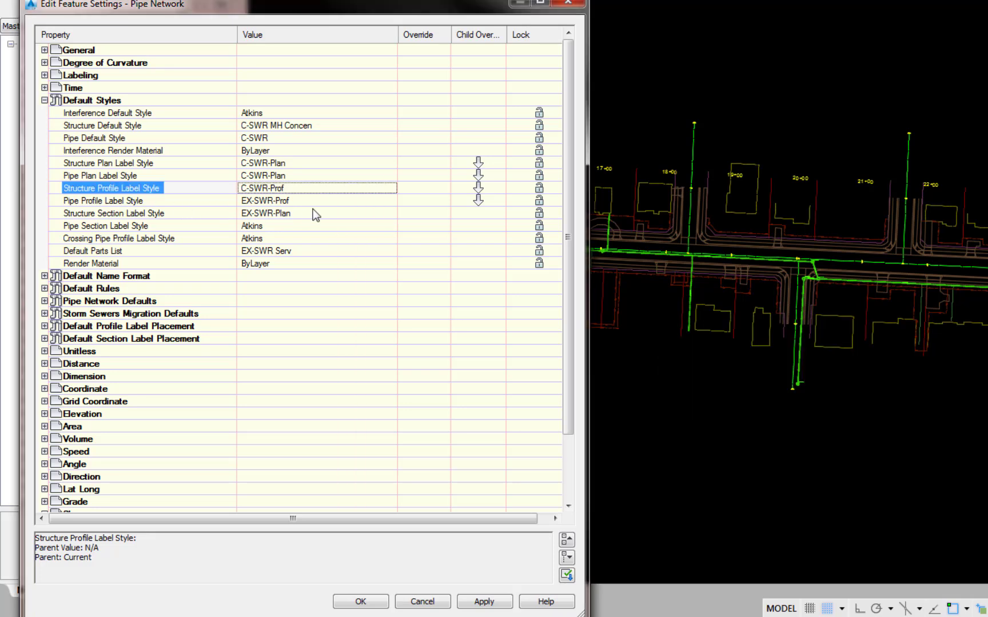
Step: Set the Pipe Profile Label Style to C-SWR-Prof in the pipe network's default styles
{"action": "left_click", "coordinate": [378, 214]}
{"action": "left_click", "coordinate": [389, 202]}
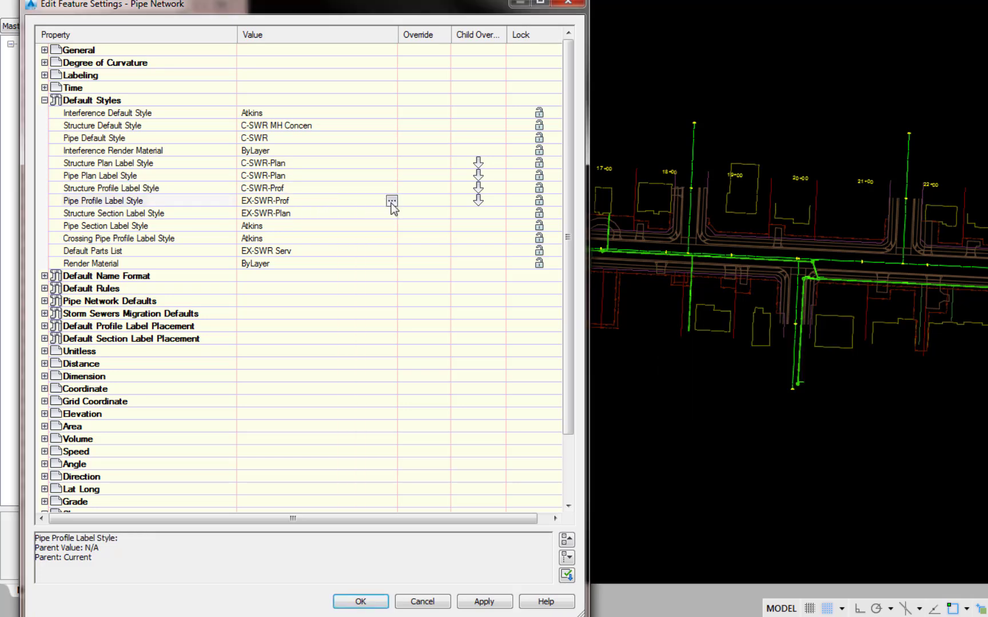
{"action": "left_click", "coordinate": [391, 201]}
{"action": "left_click", "coordinate": [794, 363]}
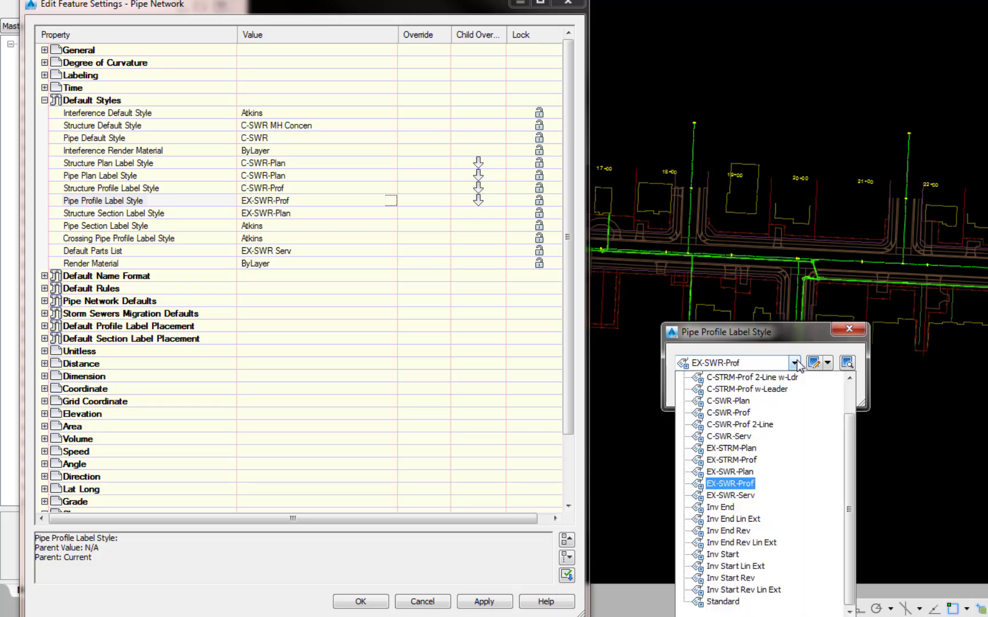
{"action": "left_click", "coordinate": [727, 413]}
{"action": "left_click", "coordinate": [704, 391]}
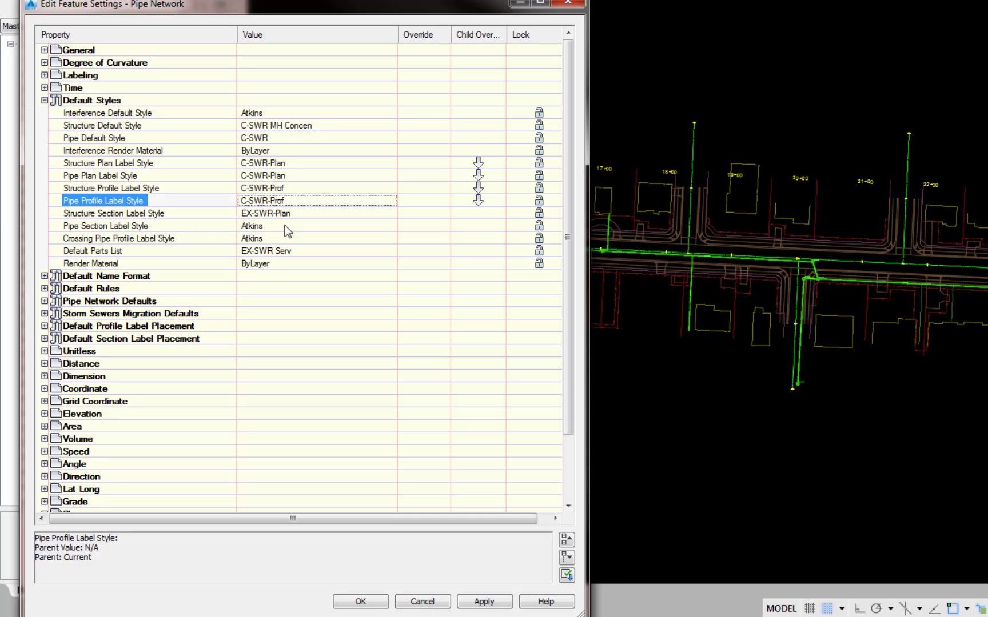
Step: Set the Structure Section Label Style to C-SWR-Plan in the pipe network's default styles
{"action": "left_click", "coordinate": [391, 218]}
{"action": "left_click", "coordinate": [392, 215]}
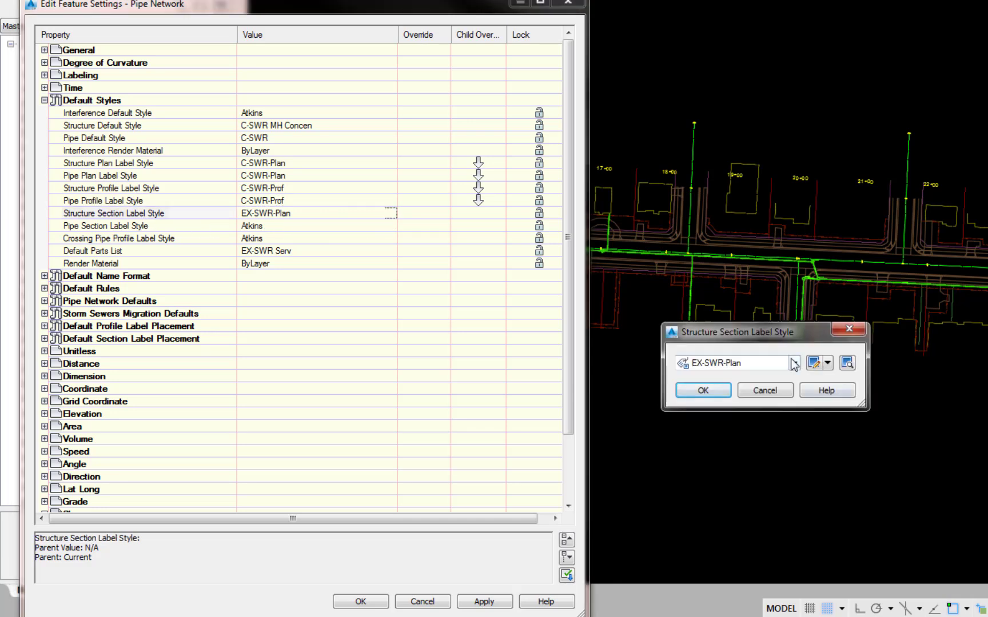
{"action": "left_click", "coordinate": [794, 363]}
{"action": "left_click", "coordinate": [729, 472]}
{"action": "left_click", "coordinate": [696, 391]}
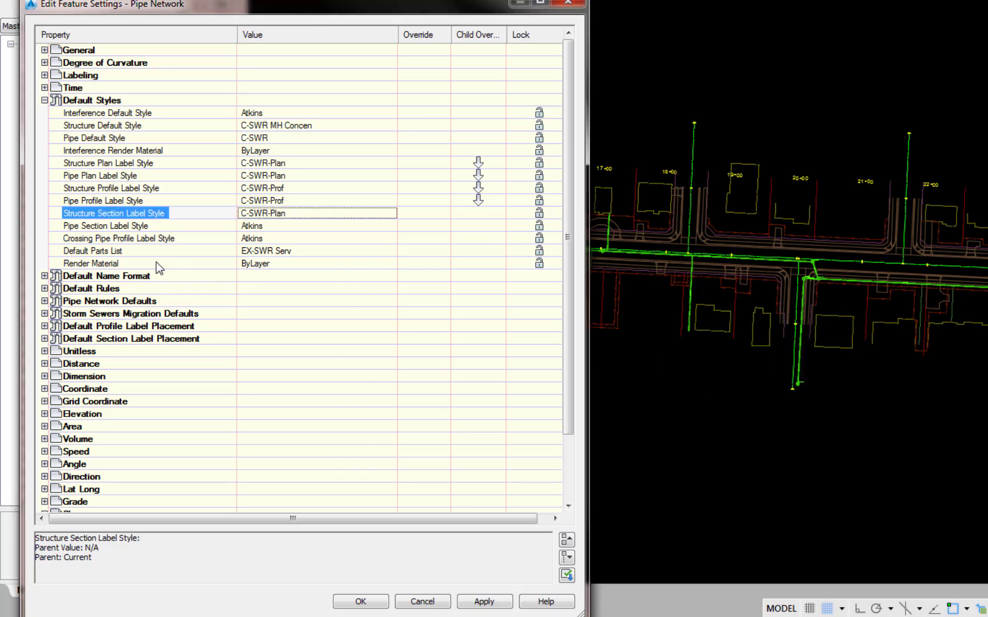
Step: Set the Default Parts List to C-SWR in the pipe network's default styles
{"action": "left_click", "coordinate": [389, 253]}
{"action": "left_click", "coordinate": [390, 253]}
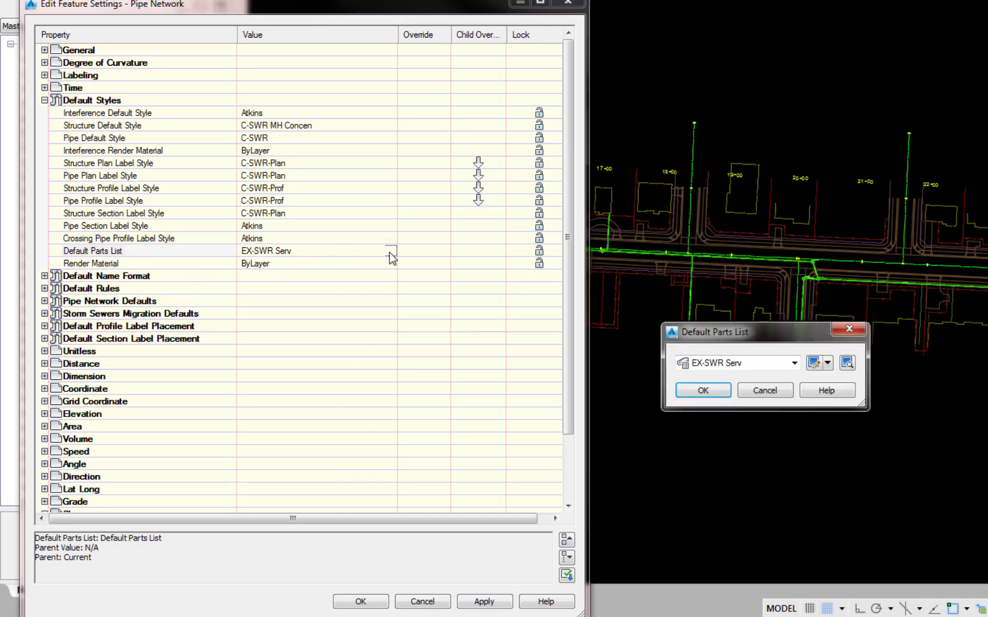
{"action": "left_click", "coordinate": [778, 368]}
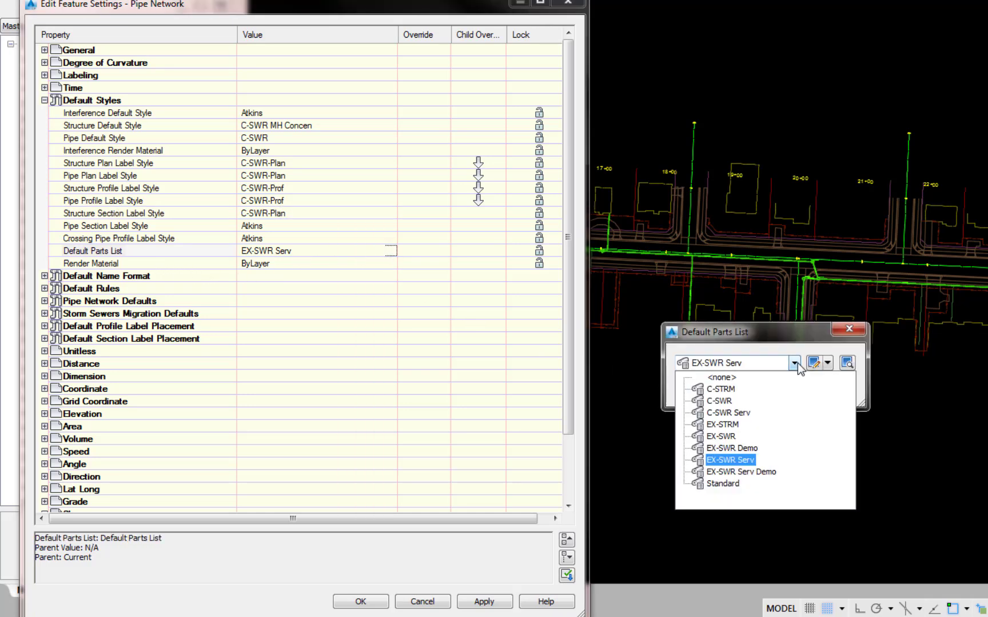
{"action": "left_click", "coordinate": [721, 401]}
{"action": "left_click", "coordinate": [706, 391]}
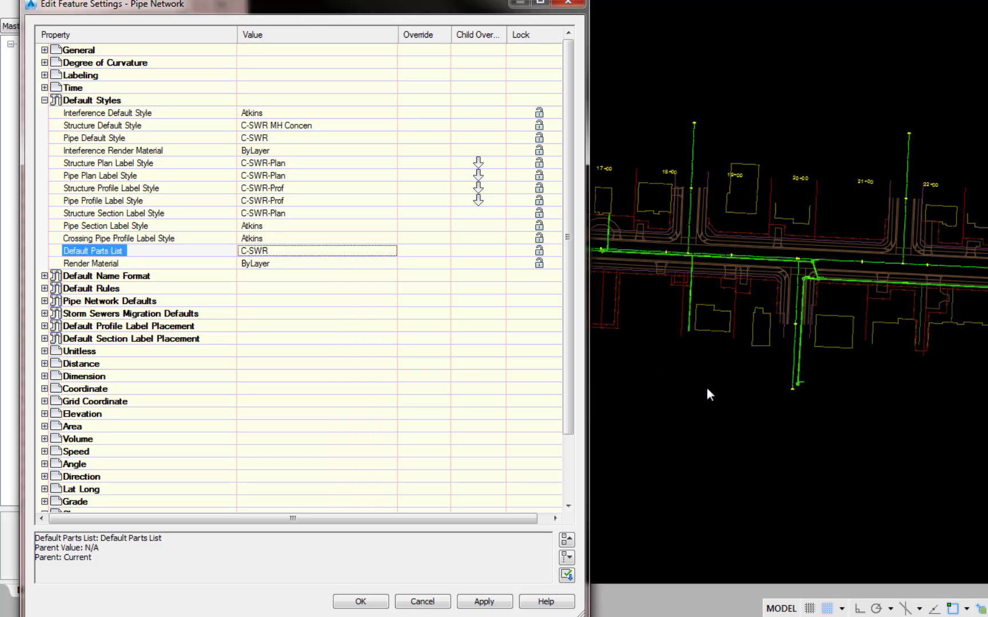
Step: Set the Network Name Template to C-SWR in the default name format settings
{"action": "left_click", "coordinate": [44, 276]}
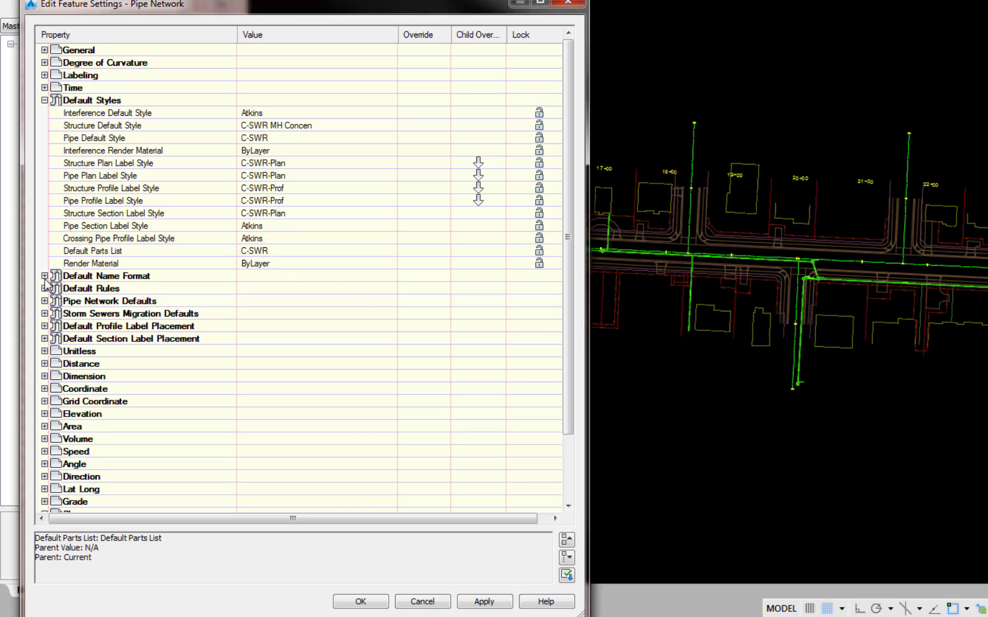
{"action": "left_click", "coordinate": [394, 319]}
{"action": "left_click", "coordinate": [392, 315]}
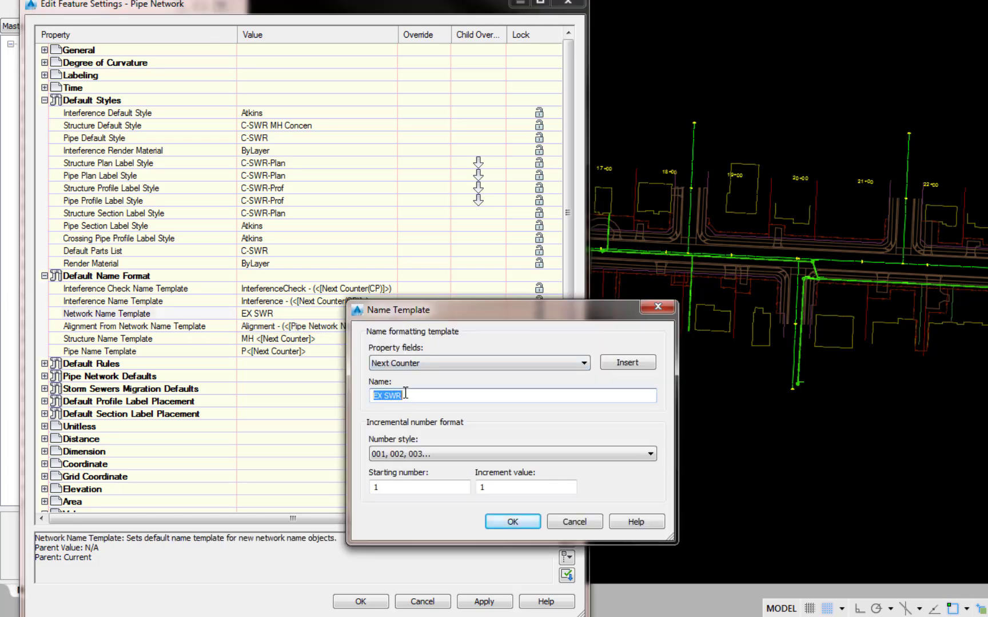
{"action": "type", "text": "C-SWR"}
{"action": "left_click", "coordinate": [513, 521]}
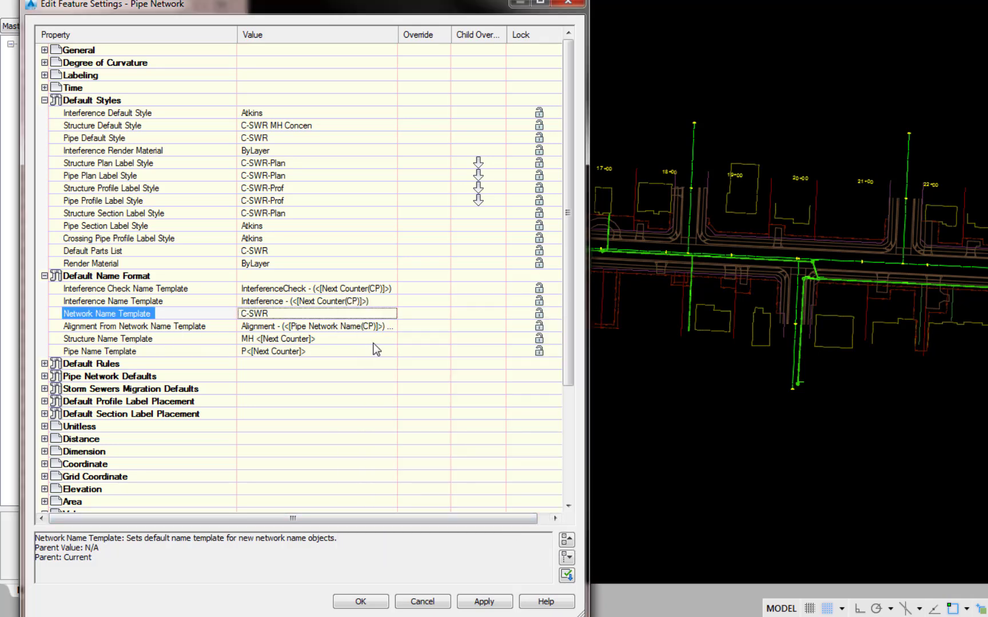
Step: Set the Structure Name Template to the 001, 002, 003... number style with a starting number of 100
{"action": "left_click", "coordinate": [391, 339]}
{"action": "left_click", "coordinate": [392, 339]}
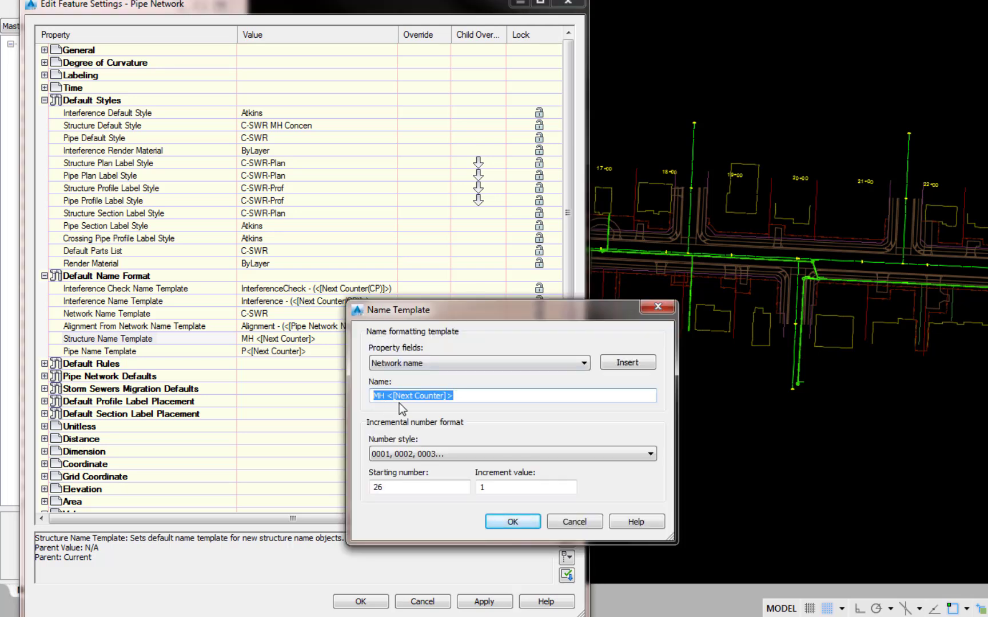
{"action": "left_click", "coordinate": [651, 456]}
{"action": "left_click", "coordinate": [396, 476]}
{"action": "left_click", "coordinate": [396, 487]}
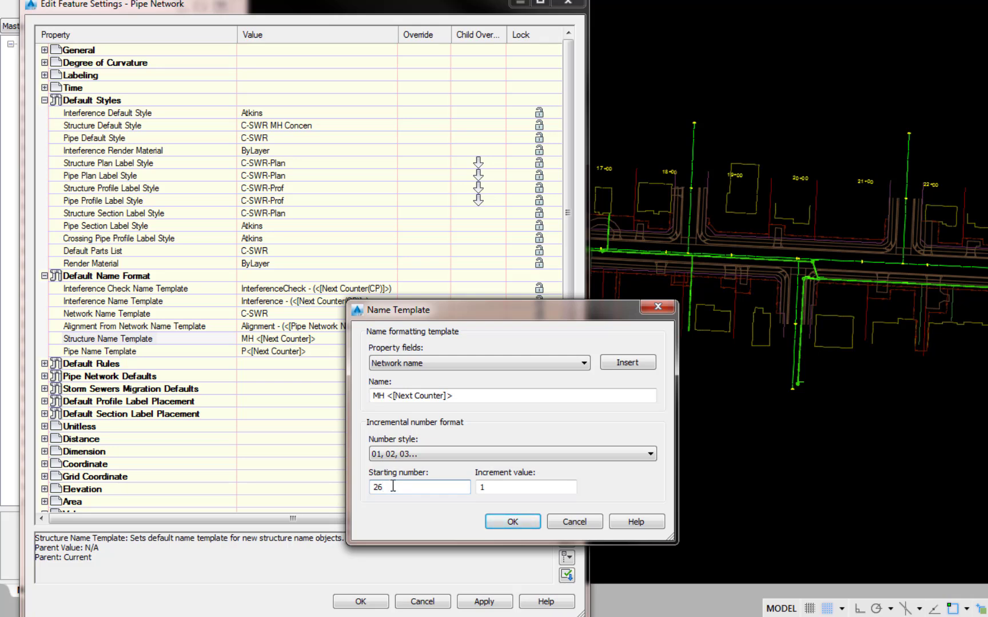
{"action": "left_click", "coordinate": [650, 455]}
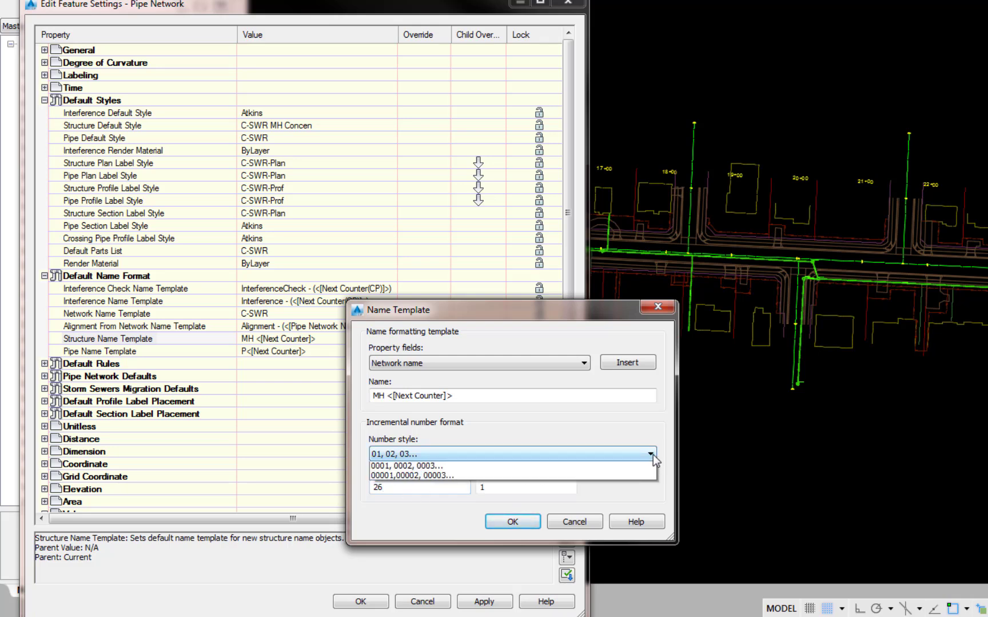
{"action": "left_click", "coordinate": [409, 487]}
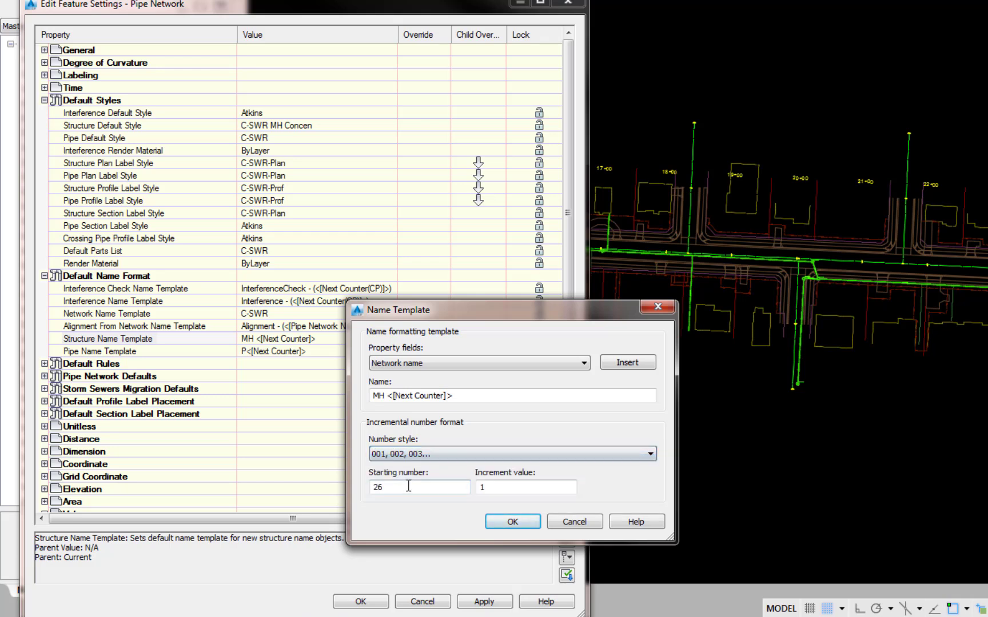
{"action": "left_click_drag", "start_coordinate": [408, 487], "coordinate": [340, 489]}
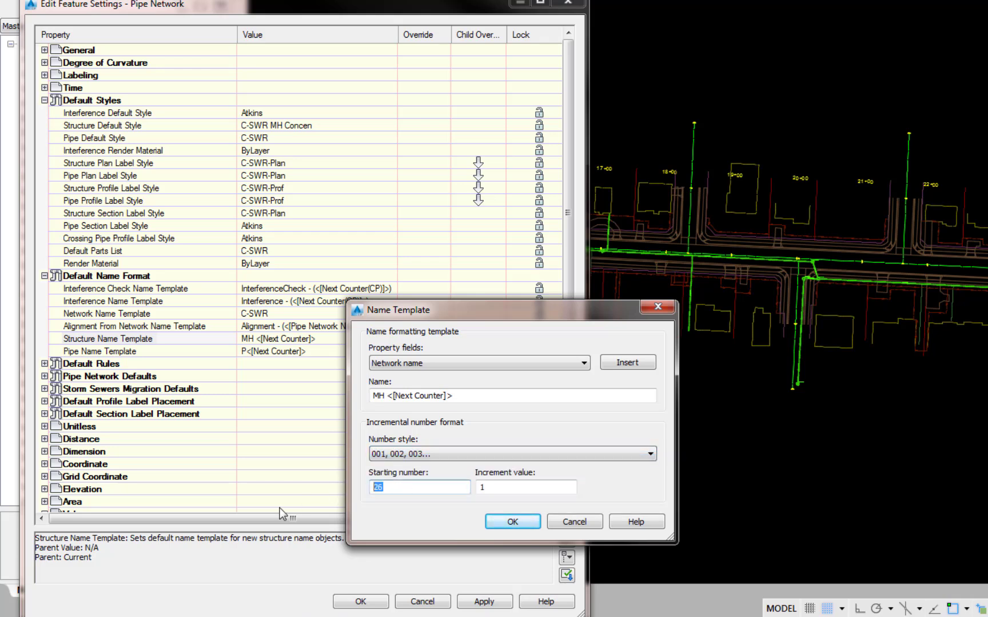
{"action": "type", "text": "100"}
{"action": "left_click", "coordinate": [512, 521]}
Step: Set the Pipe Name Template to number style 001, 002, 003... starting at 100, and accept the feature settings
{"action": "left_click", "coordinate": [392, 352]}
{"action": "left_click", "coordinate": [391, 351]}
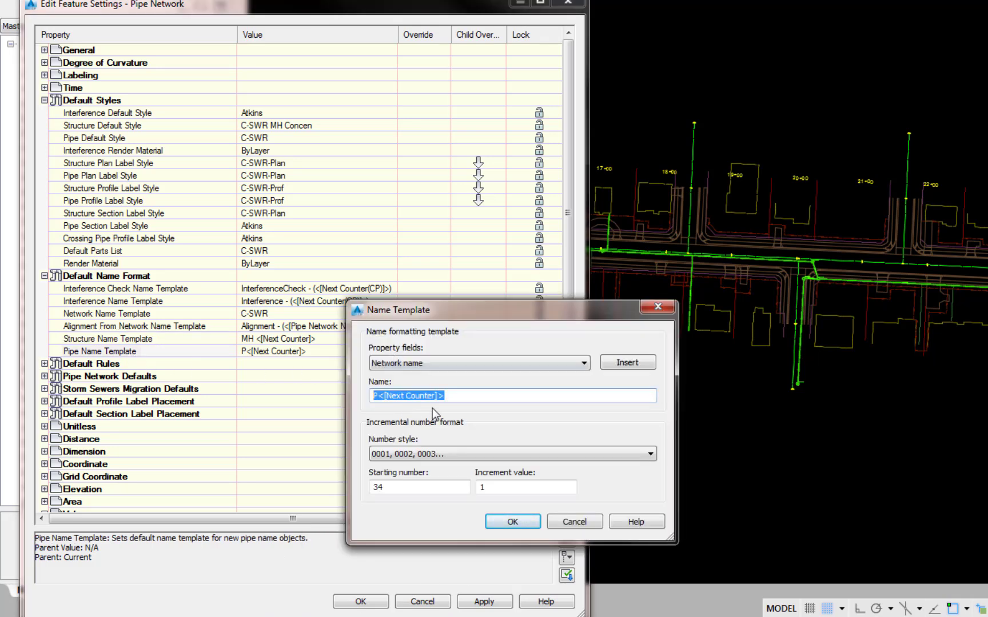
{"action": "left_click", "coordinate": [467, 457]}
{"action": "left_click", "coordinate": [384, 487]}
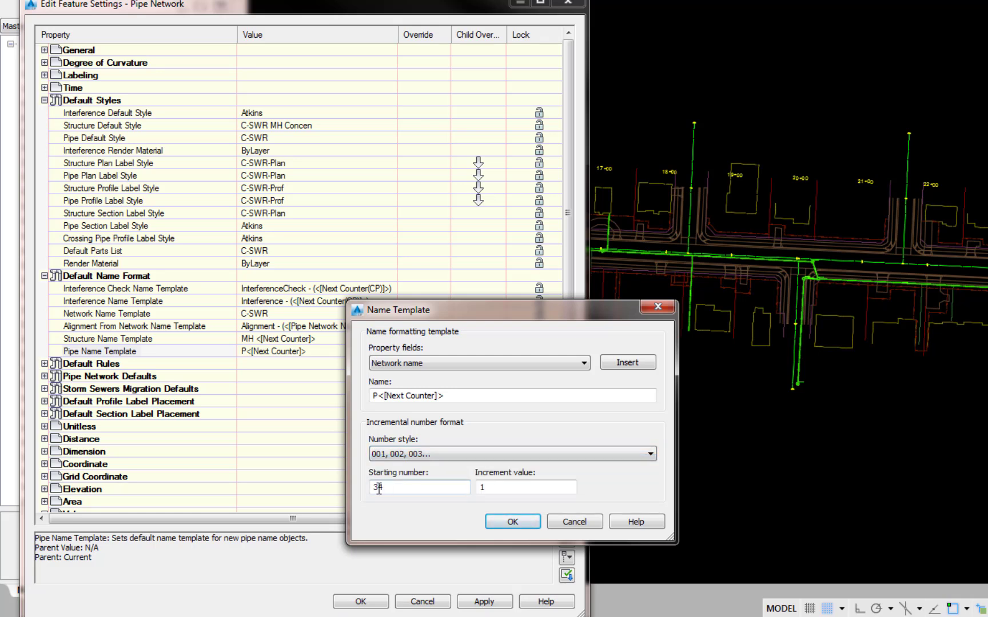
{"action": "double_click", "coordinate": [401, 490]}
{"action": "type", "text": "100"}
{"action": "left_click", "coordinate": [512, 522]}
{"action": "left_click", "coordinate": [370, 602]}
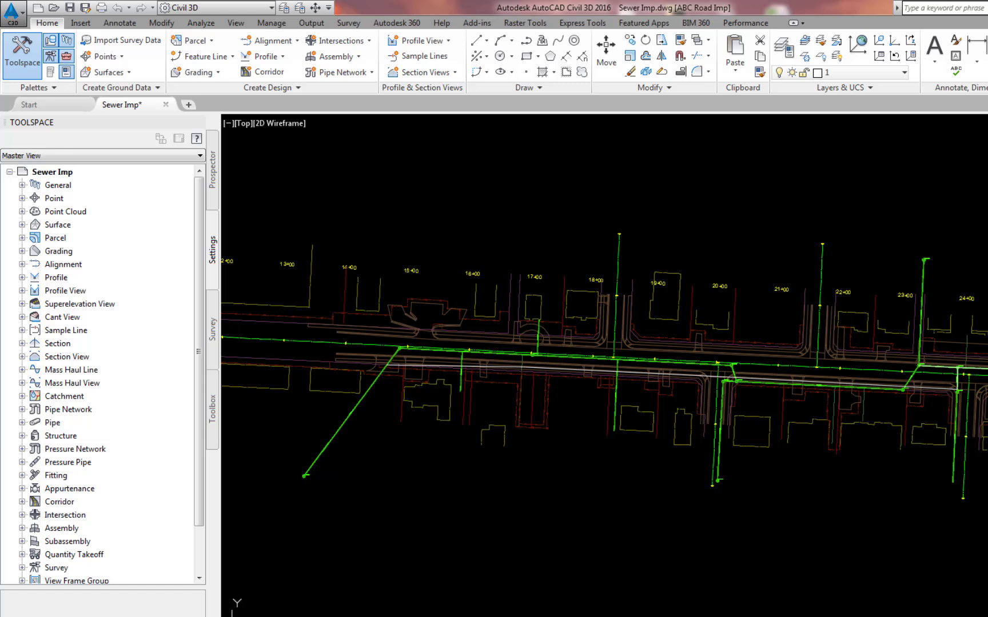
Step: Reset the drawing's UCS to the default World coordinate system
{"action": "type", "text": "ucs"}
{"action": "key", "text": "Return"}
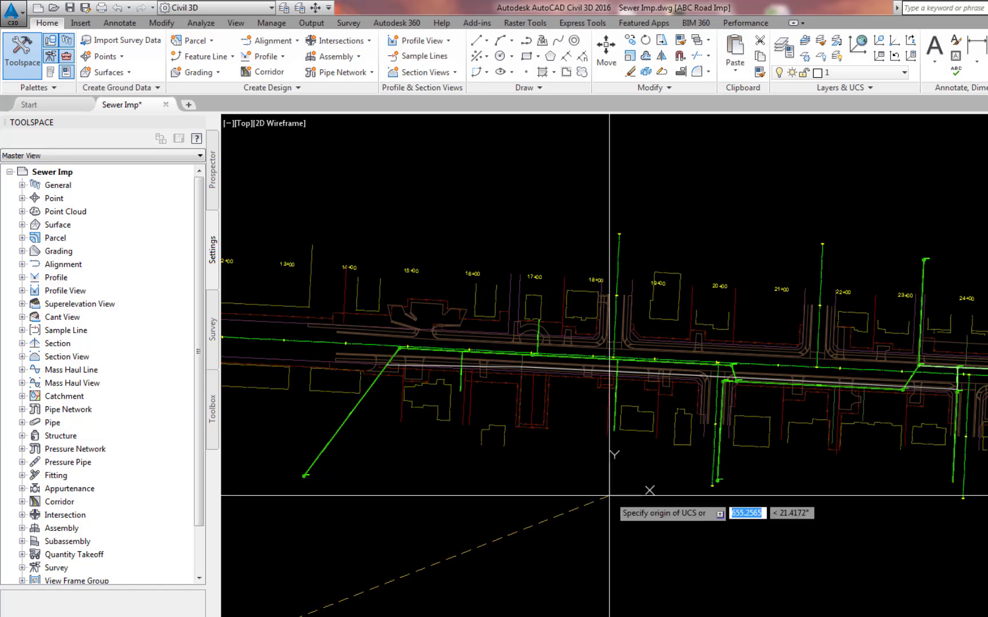
{"action": "key", "text": "Return"}
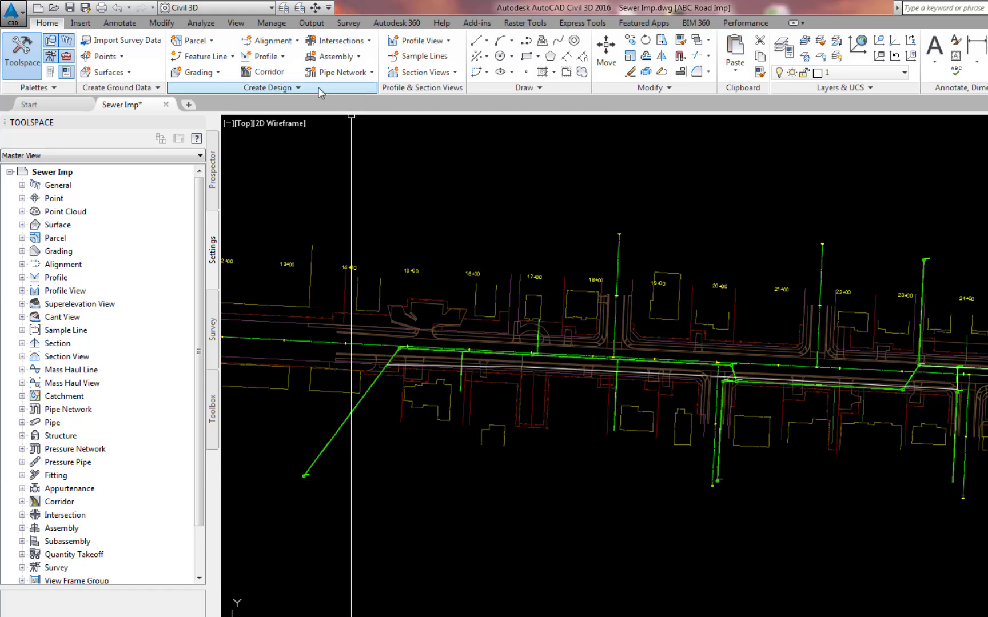
Step: Start creating the C-SWR pipe network with the network layout tools and review its pipe and structure layer assignments
{"action": "left_click", "coordinate": [352, 72]}
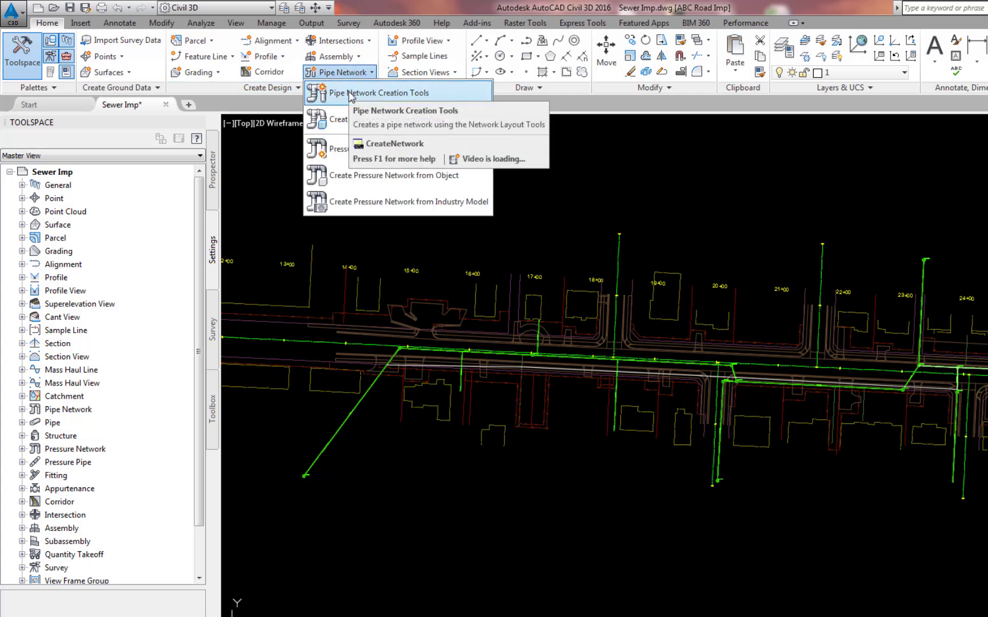
{"action": "left_click", "coordinate": [351, 93]}
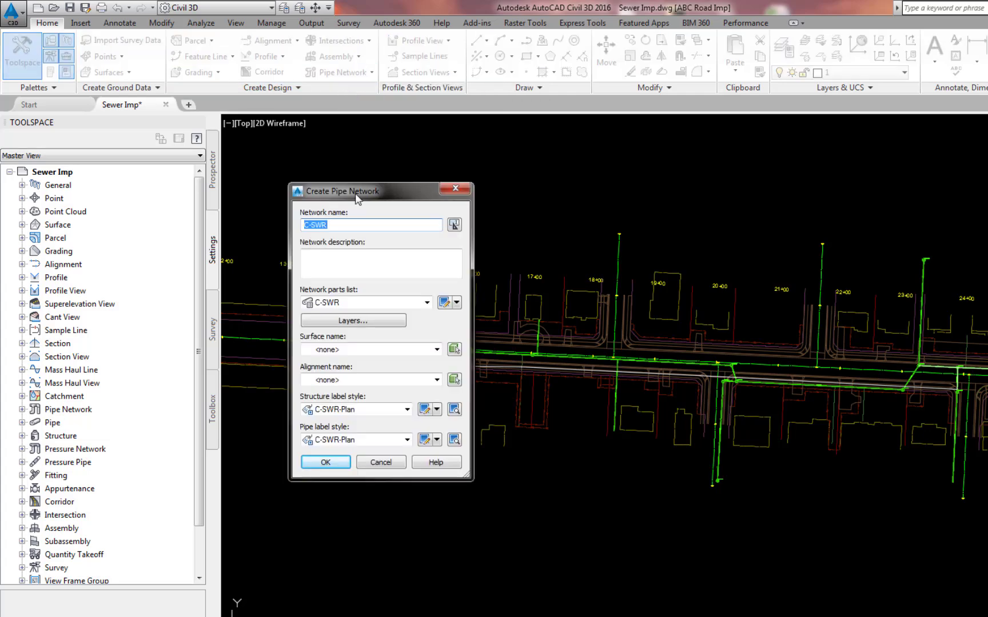
{"action": "left_click", "coordinate": [354, 321]}
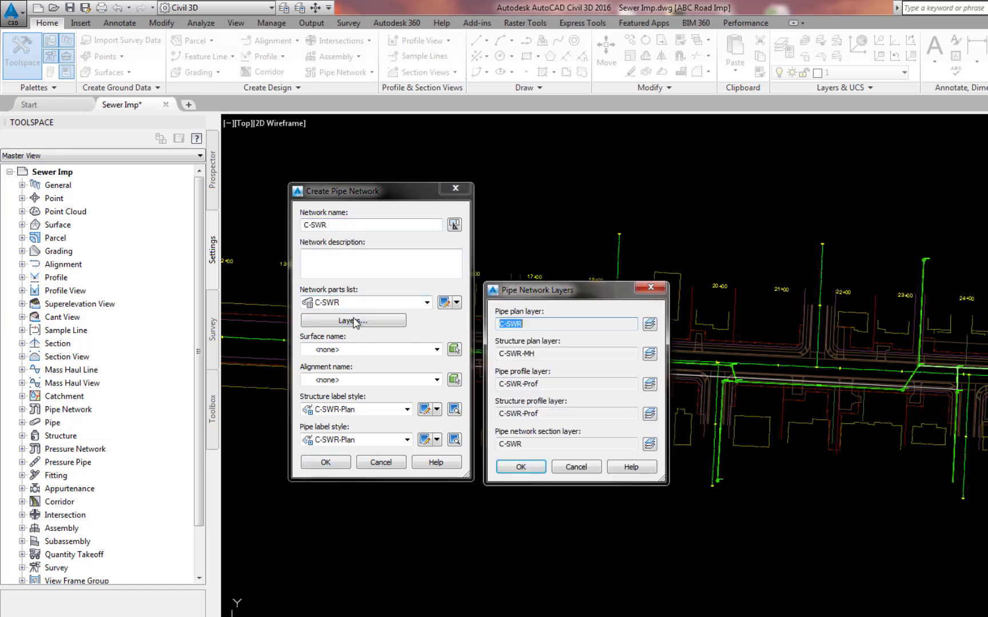
{"action": "left_click", "coordinate": [521, 468]}
Step: Assign the EXist Surface w-Aerial surface and the Kin Crown alignment to the network, and create it
{"action": "left_click", "coordinate": [438, 350]}
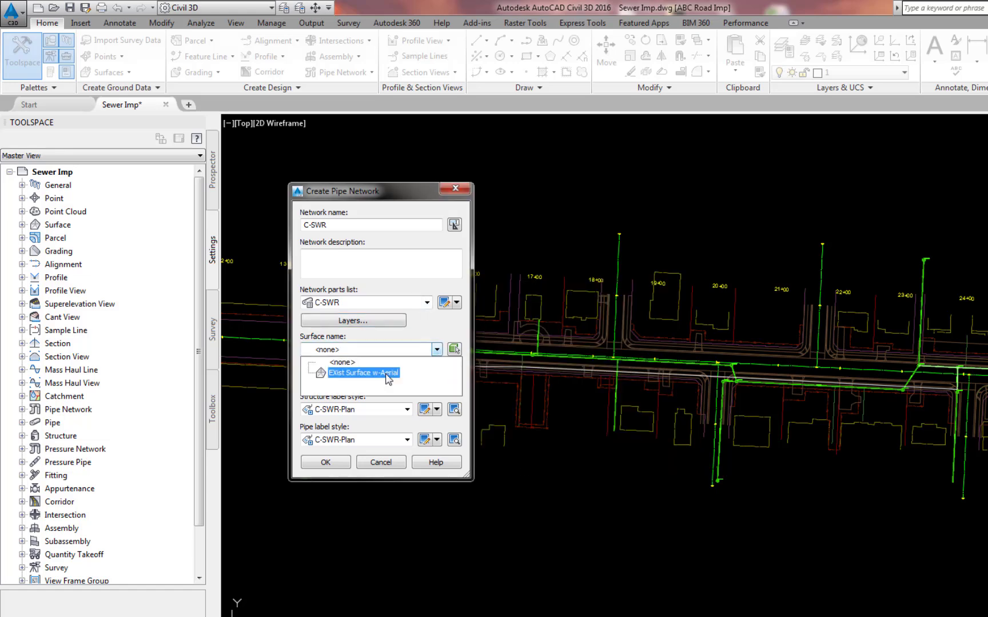
{"action": "left_click", "coordinate": [384, 374]}
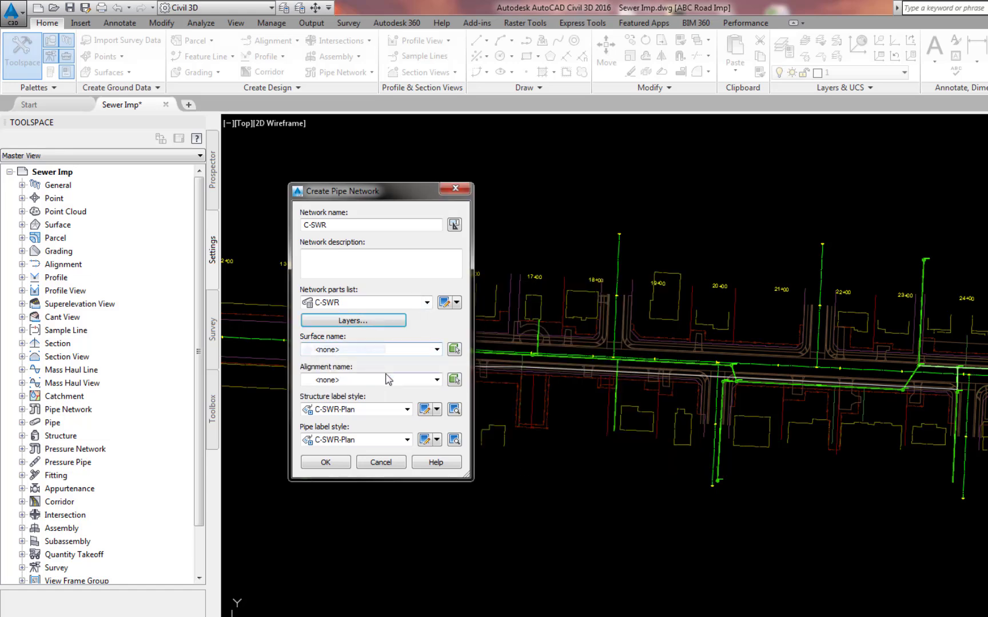
{"action": "left_click", "coordinate": [437, 380]}
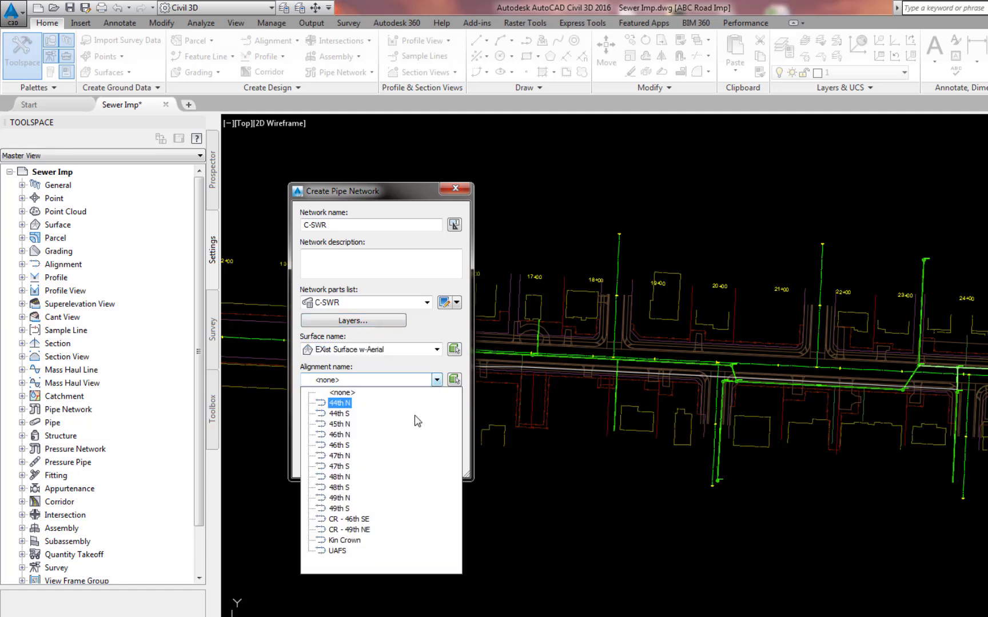
{"action": "left_click", "coordinate": [345, 540]}
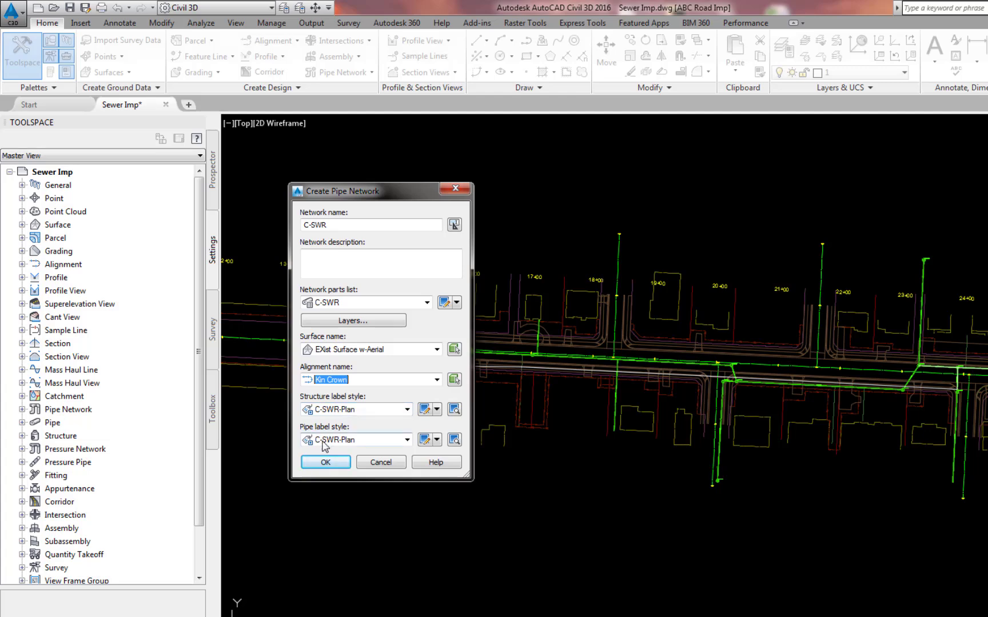
{"action": "left_click", "coordinate": [325, 463]}
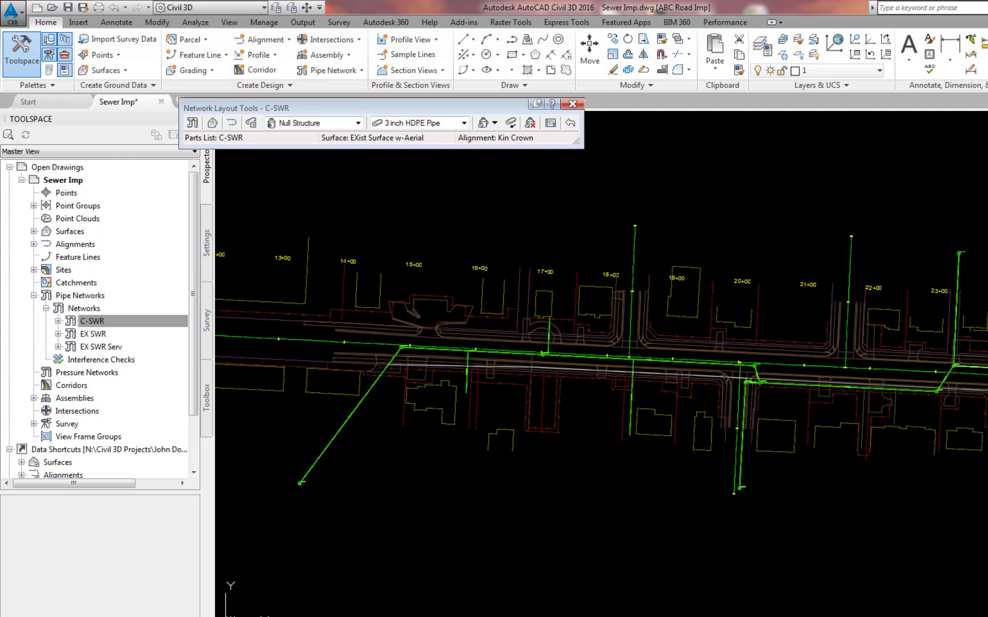
Step: Choose the MH 48 Dia concentric manhole as the structure and 8 PVC Pipe as the pipe for the layout
{"action": "left_click", "coordinate": [309, 123]}
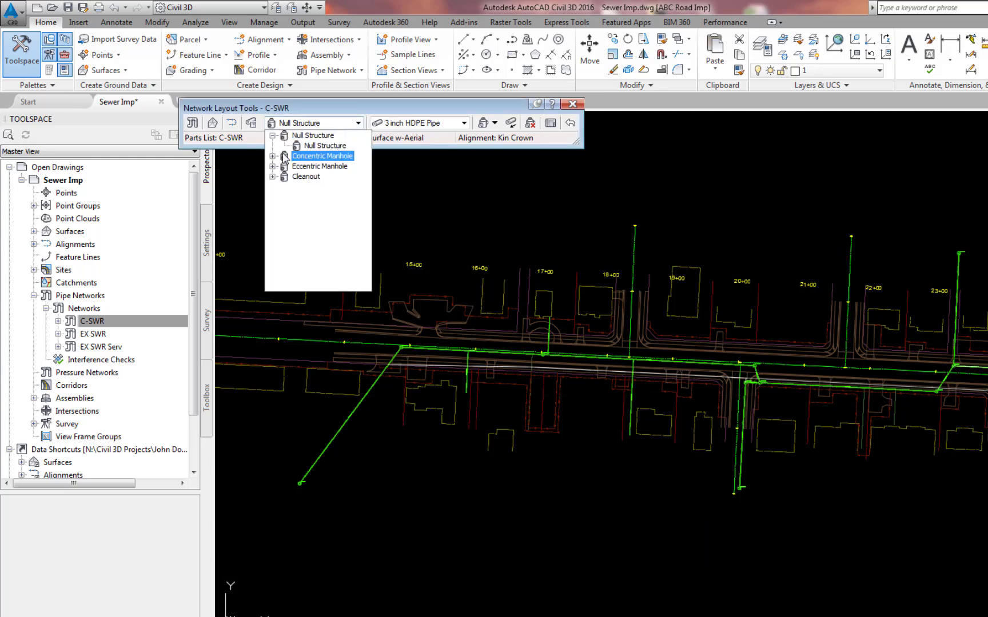
{"action": "left_click", "coordinate": [272, 156]}
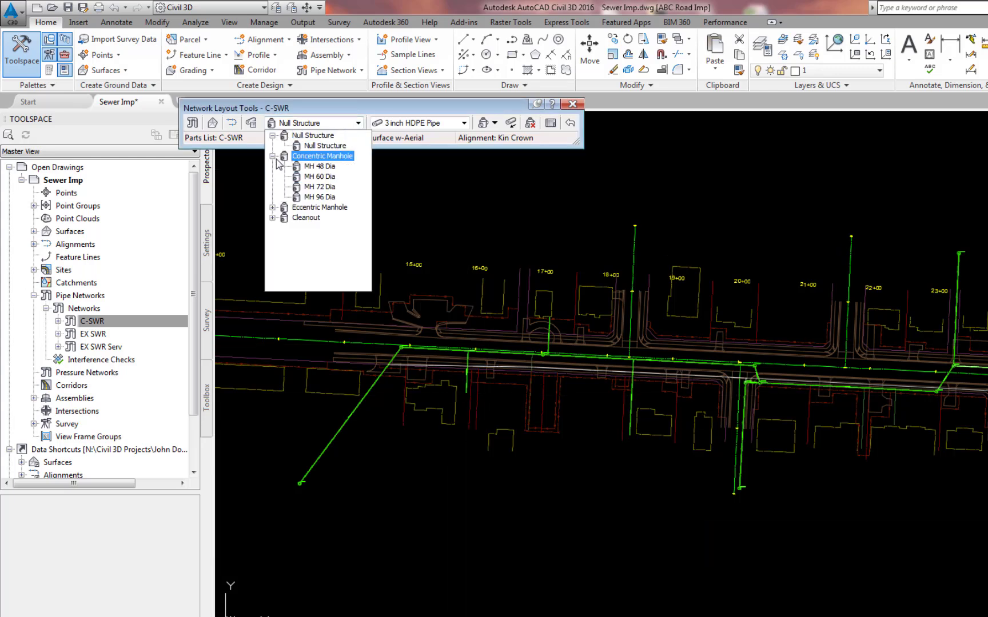
{"action": "left_click", "coordinate": [318, 167]}
{"action": "left_click", "coordinate": [464, 123]}
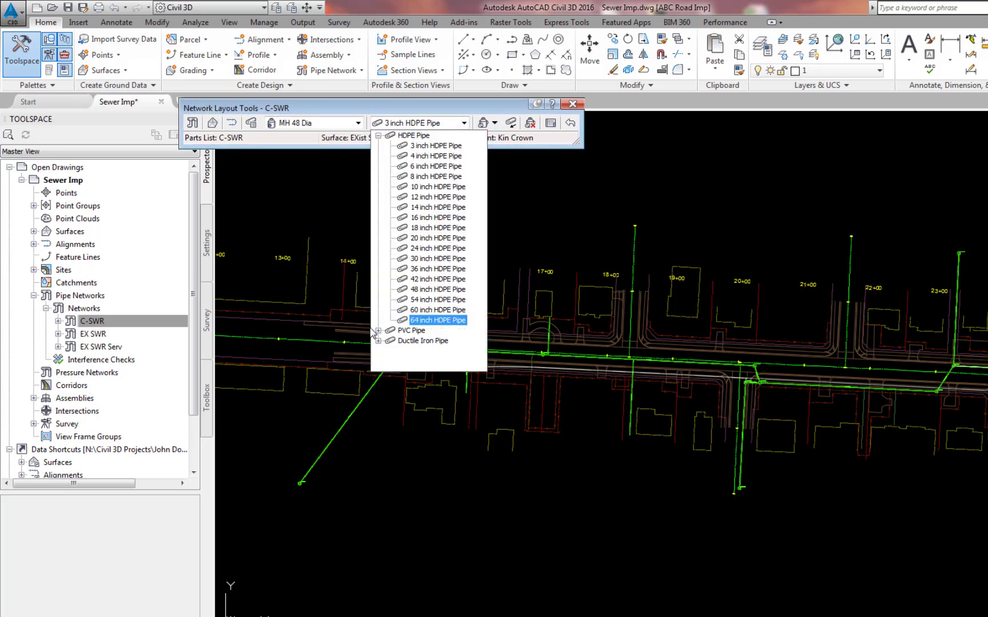
{"action": "left_click", "coordinate": [380, 342]}
{"action": "left_click", "coordinate": [420, 221]}
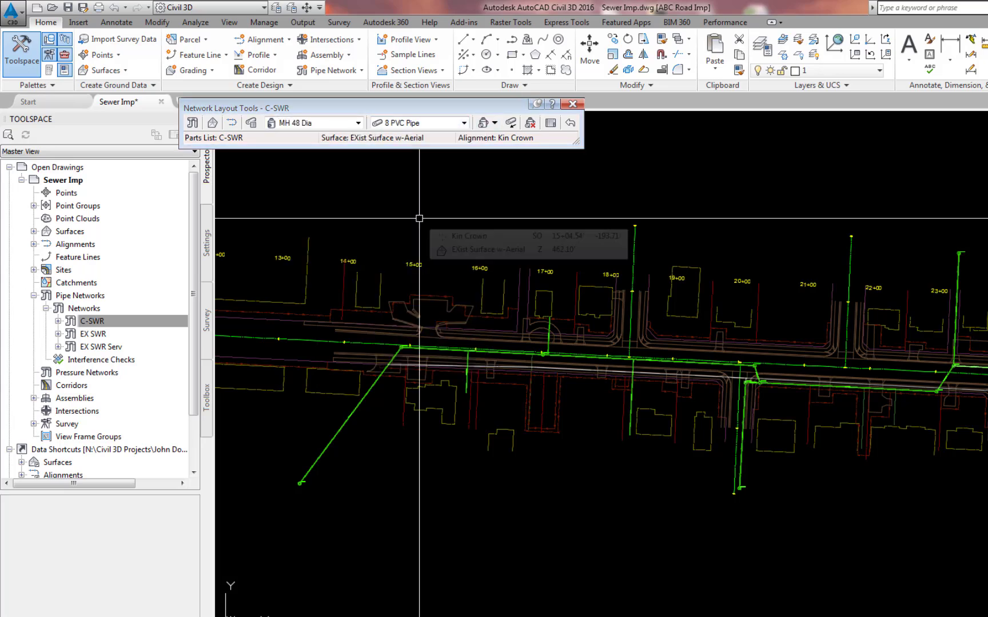
Step: Lay out pipes and structures from a manhole at the white layout line's west end to a manhole near station 17+00
{"action": "left_click", "coordinate": [494, 123]}
{"action": "left_click", "coordinate": [516, 140]}
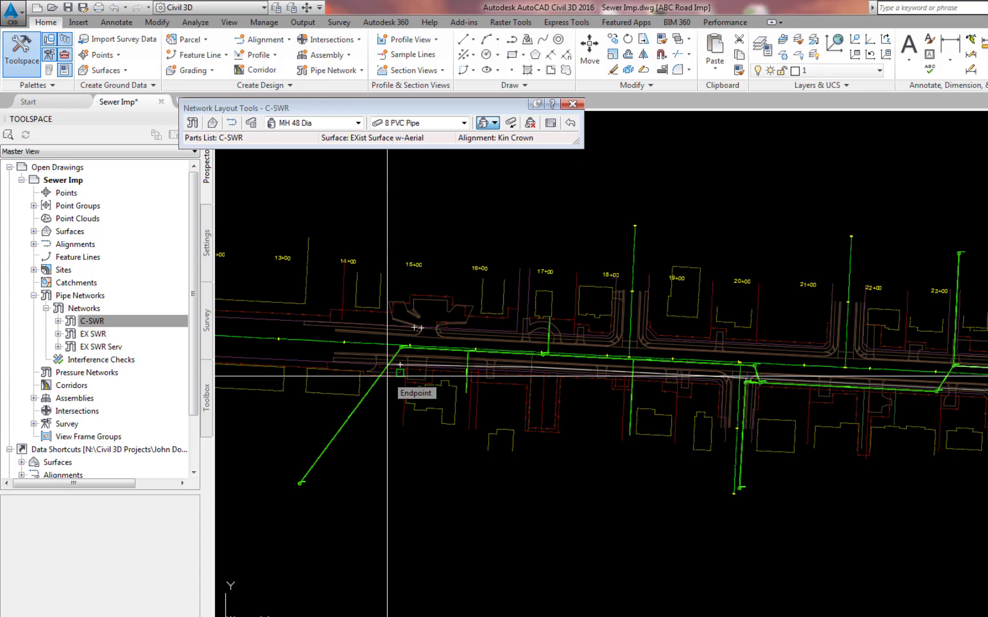
{"action": "scroll", "coordinate": [387, 376], "scroll_direction": "up", "scroll_amount": 4}
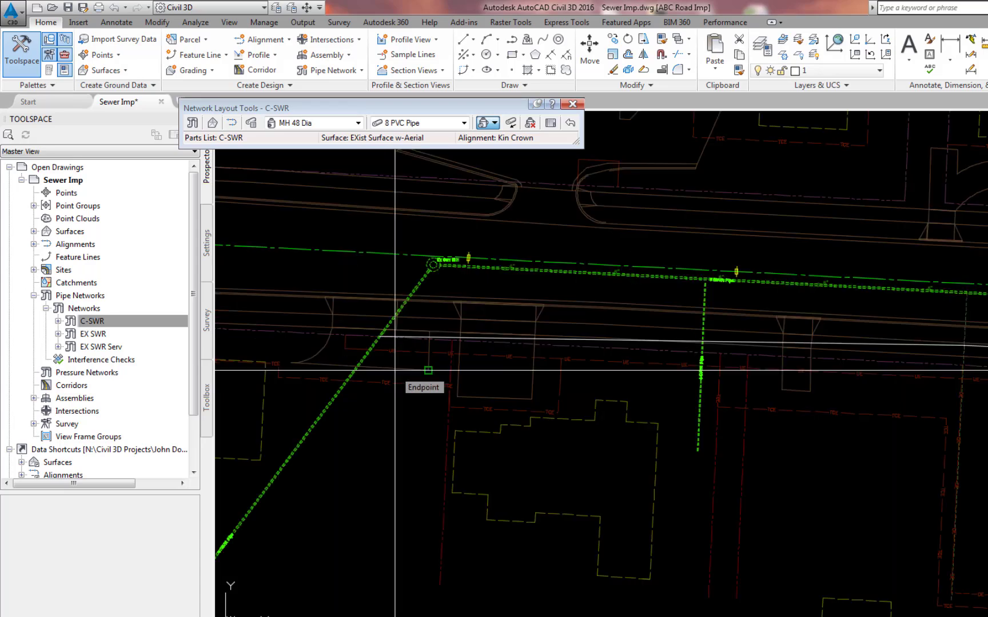
{"action": "left_click", "coordinate": [379, 336]}
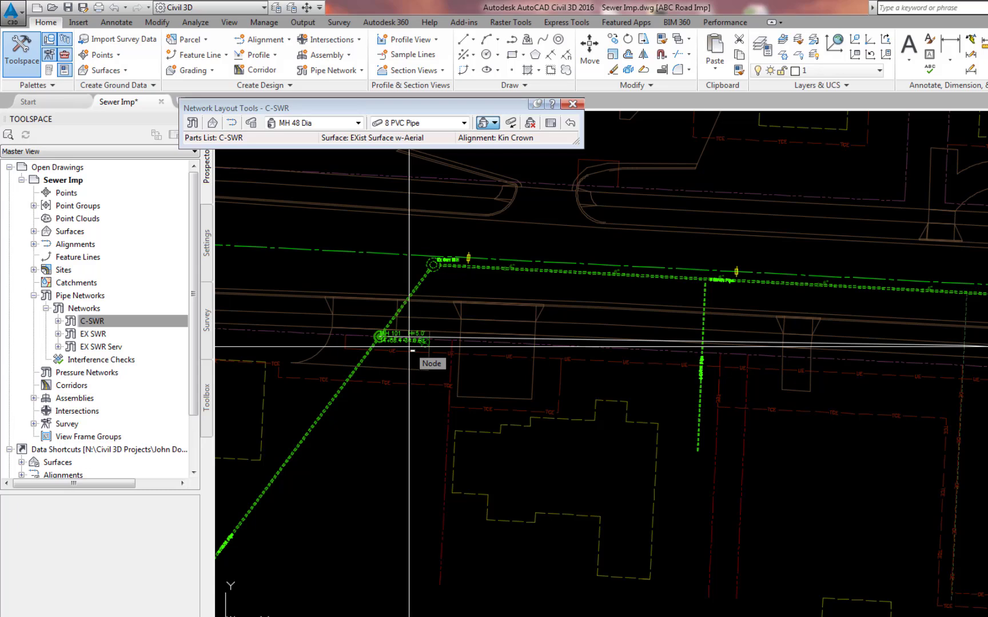
{"action": "middle_click_drag", "start_coordinate": [410, 347], "coordinate": [192, 358]}
{"action": "left_click", "coordinate": [746, 358]}
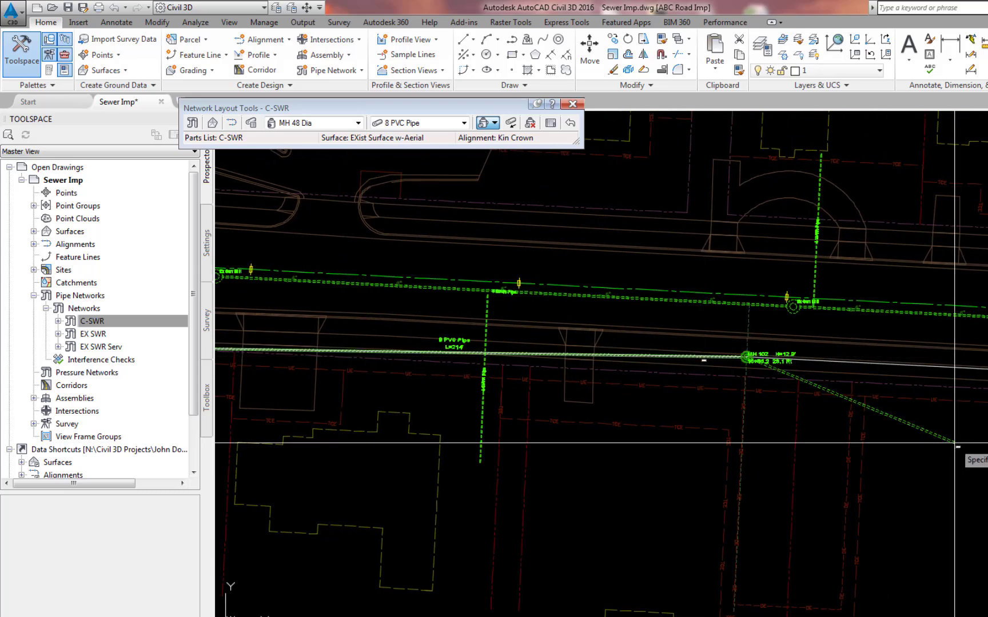
Step: Extend the pipe run east along the layout line to a manhole at the side street near station 20+00
{"action": "middle_click_drag", "start_coordinate": [954, 444], "coordinate": [446, 446]}
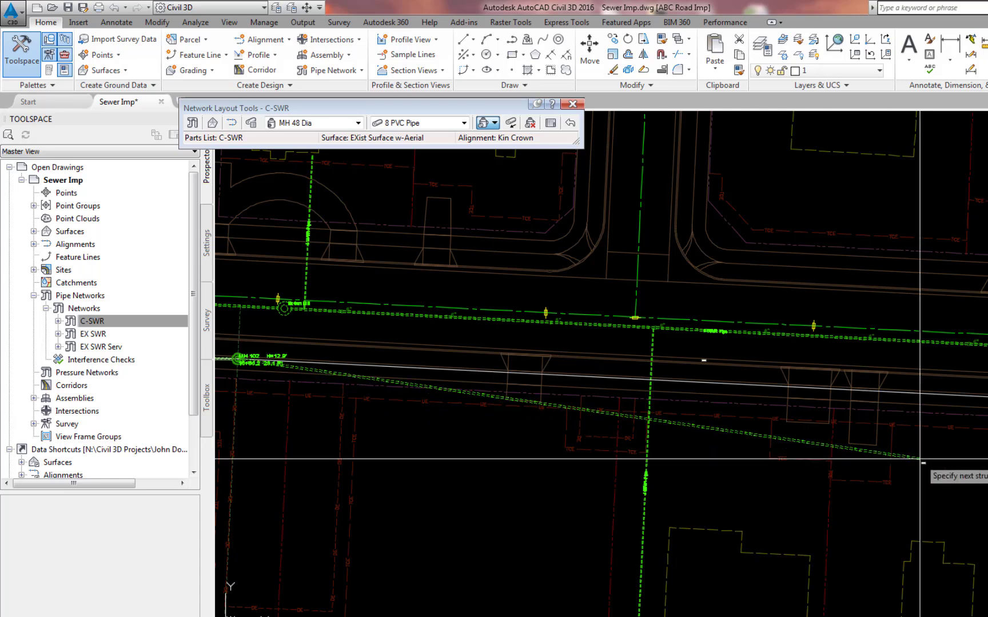
{"action": "middle_click_drag", "start_coordinate": [920, 459], "coordinate": [712, 447]}
{"action": "left_click", "coordinate": [636, 377]}
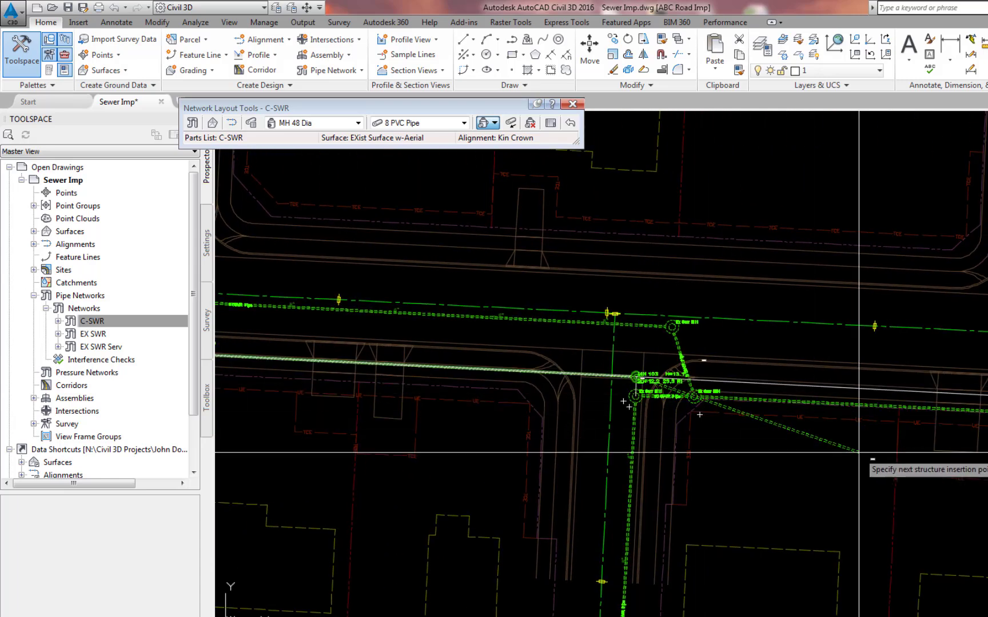
Step: Continue the run to a manhole at station 23+90.7, 24.6 Rt, and north across the road to one at 23+89.8, -10.5 Lt
{"action": "middle_click_drag", "start_coordinate": [859, 452], "coordinate": [375, 452]}
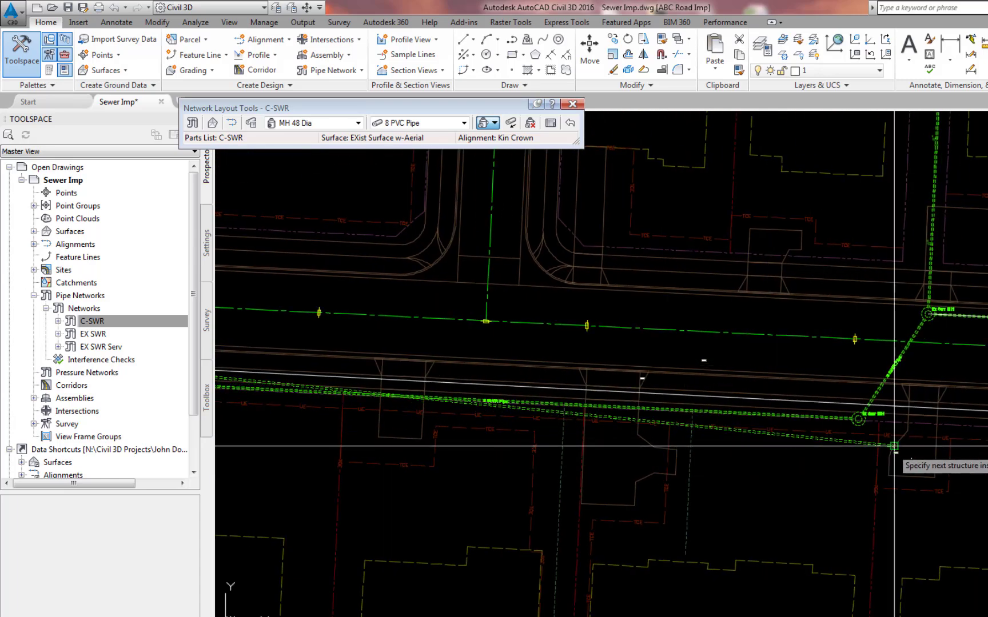
{"action": "middle_click_drag", "start_coordinate": [894, 445], "coordinate": [408, 428]}
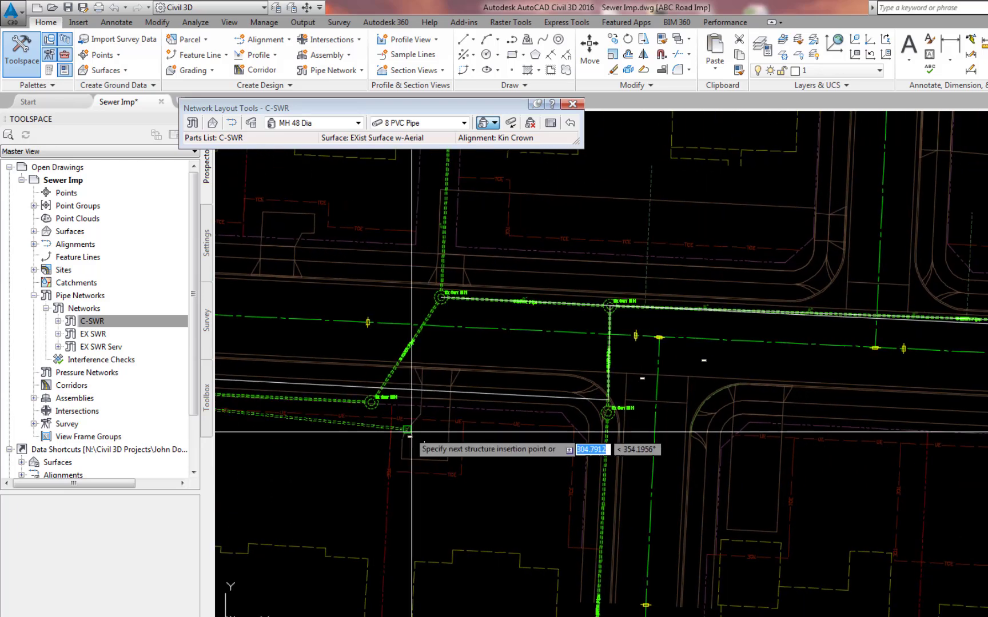
{"action": "left_click", "coordinate": [596, 400]}
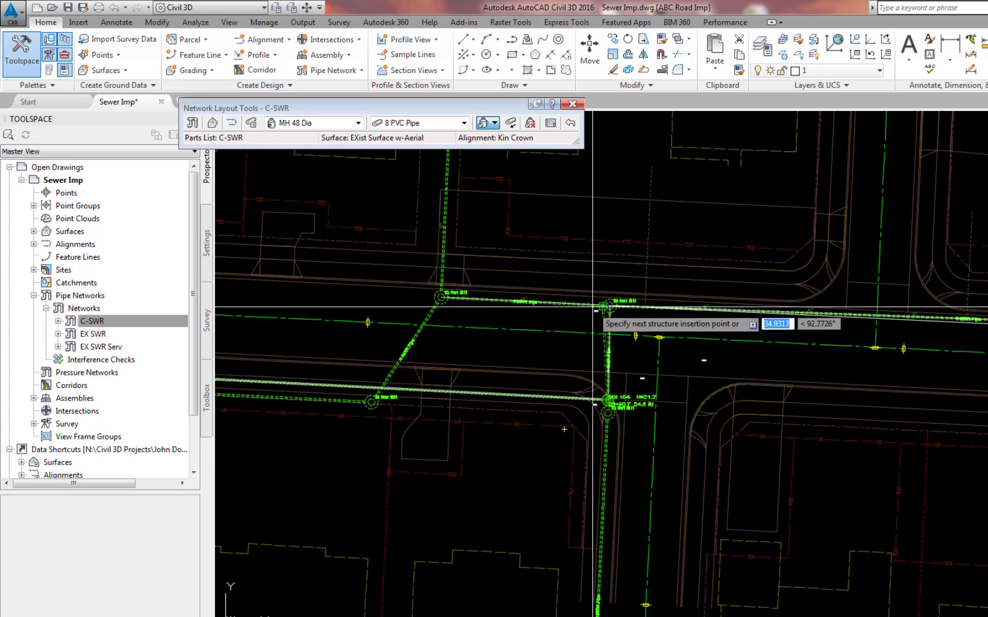
{"action": "scroll", "coordinate": [571, 303], "scroll_direction": "up", "scroll_amount": 4}
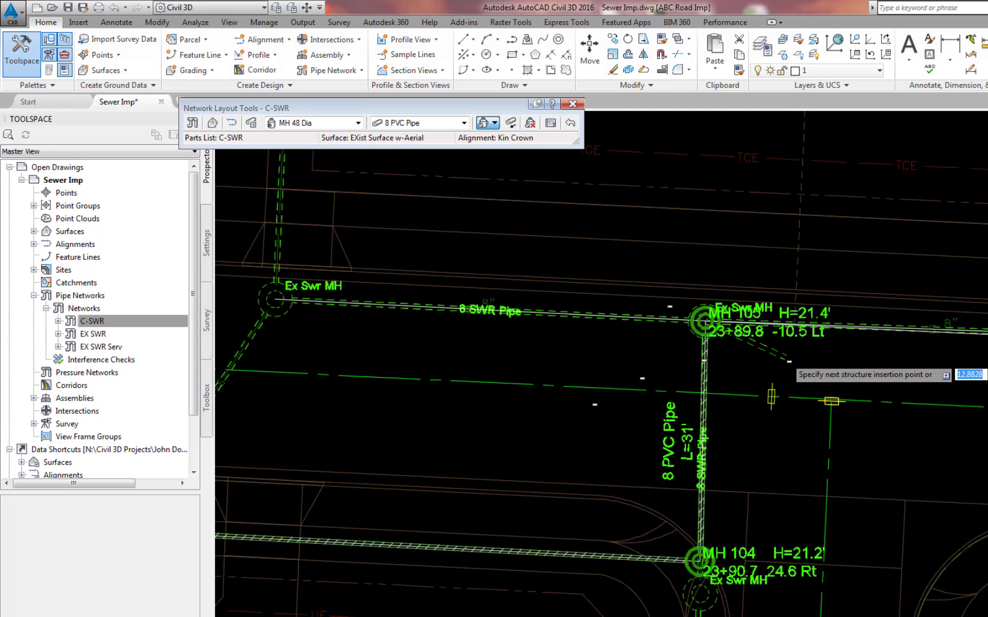
Step: Extend the run east to a manhole on the layout line just west of the existing sewer manhole between stations 26+00 and 27+00
{"action": "scroll", "coordinate": [789, 361], "scroll_direction": "down", "scroll_amount": 4}
{"action": "middle_click_drag", "start_coordinate": [933, 418], "coordinate": [348, 377]}
{"action": "middle_click_drag", "start_coordinate": [728, 395], "coordinate": [607, 432]}
{"action": "scroll", "coordinate": [608, 432], "scroll_direction": "up", "scroll_amount": 2}
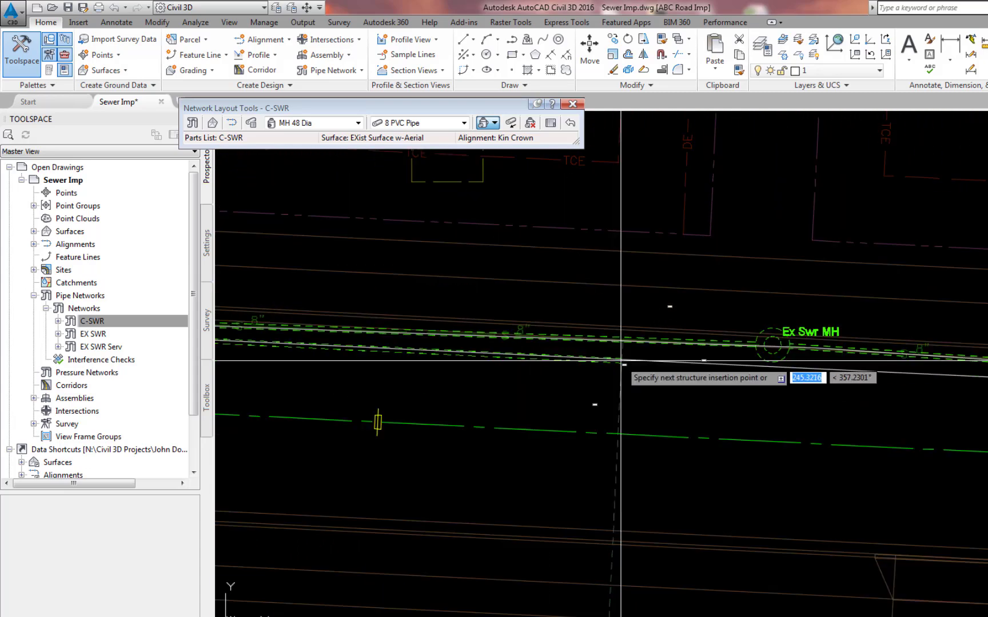
{"action": "left_click", "coordinate": [620, 360]}
Step: Extend the run to a manhole at the layout line's junction over the existing sewer manhole at station 28+18.9, -11.2 Lt
{"action": "scroll", "coordinate": [825, 412], "scroll_direction": "down", "scroll_amount": 3}
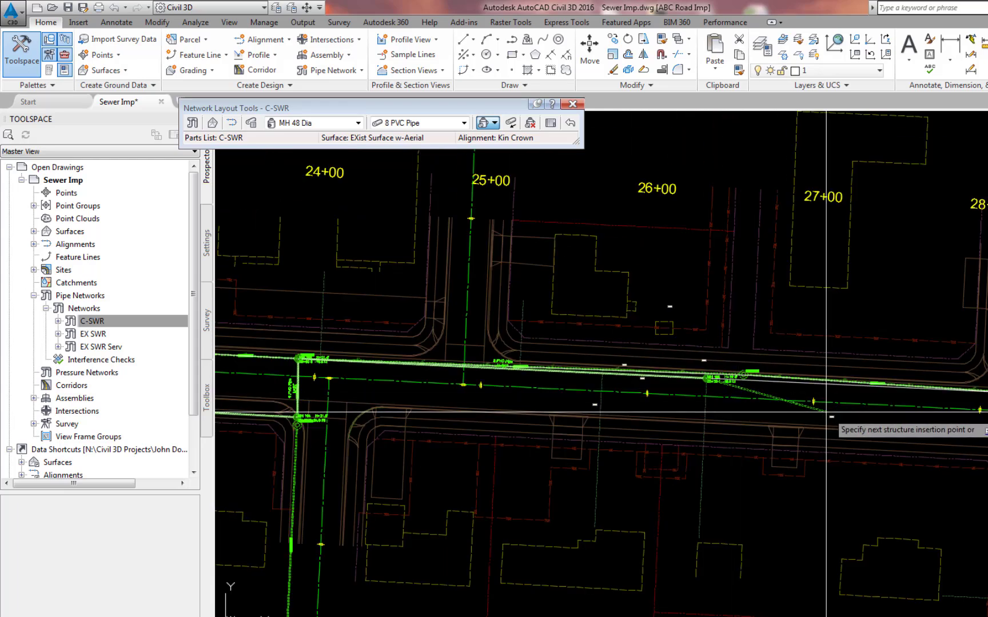
{"action": "middle_click_drag", "start_coordinate": [905, 430], "coordinate": [599, 439]}
{"action": "scroll", "coordinate": [713, 406], "scroll_direction": "up", "scroll_amount": 6}
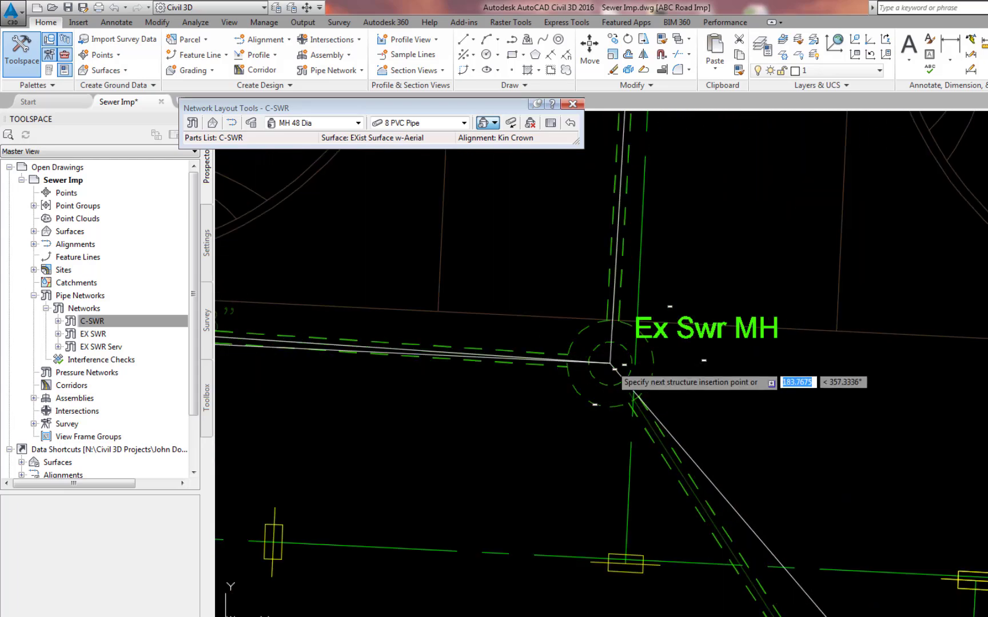
{"action": "left_click", "coordinate": [610, 366]}
Step: Carry the run north up the side street to a manhole at station 28+22.0, -343.3 Lt, and end the layout there
{"action": "scroll", "coordinate": [890, 417], "scroll_direction": "down", "scroll_amount": 3}
{"action": "middle_click_drag", "start_coordinate": [882, 248], "coordinate": [806, 534]}
{"action": "middle_click_drag", "start_coordinate": [791, 146], "coordinate": [771, 344]}
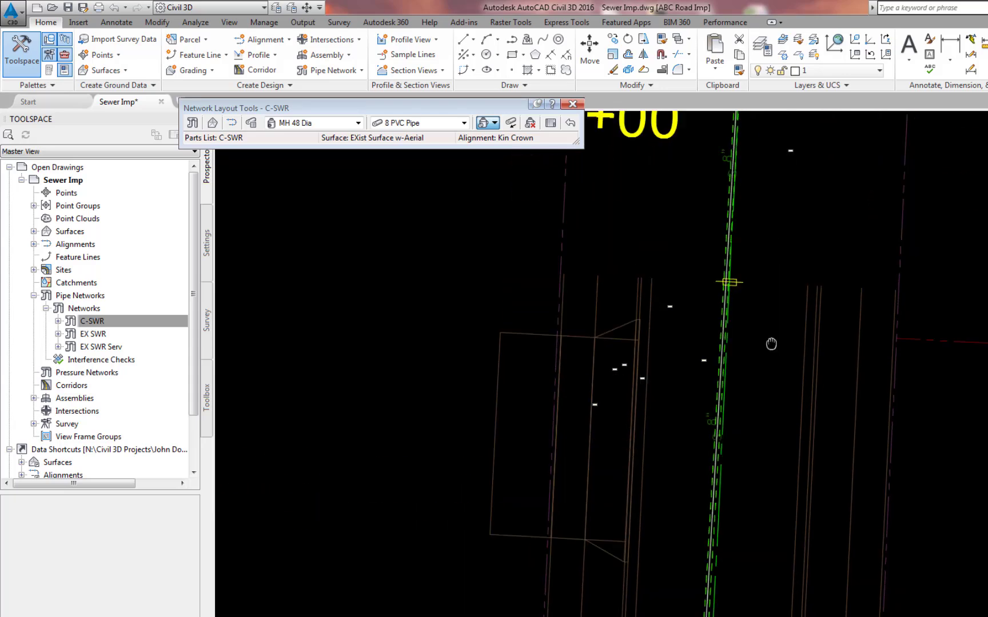
{"action": "left_click_drag", "start_coordinate": [771, 344], "coordinate": [739, 589]}
{"action": "scroll", "coordinate": [743, 463], "scroll_direction": "down", "scroll_amount": 3}
{"action": "middle_click_drag", "start_coordinate": [742, 395], "coordinate": [741, 571]}
{"action": "scroll", "coordinate": [761, 306], "scroll_direction": "down", "scroll_amount": 3}
{"action": "middle_click_drag", "start_coordinate": [758, 203], "coordinate": [751, 329]}
{"action": "scroll", "coordinate": [748, 329], "scroll_direction": "up", "scroll_amount": 4}
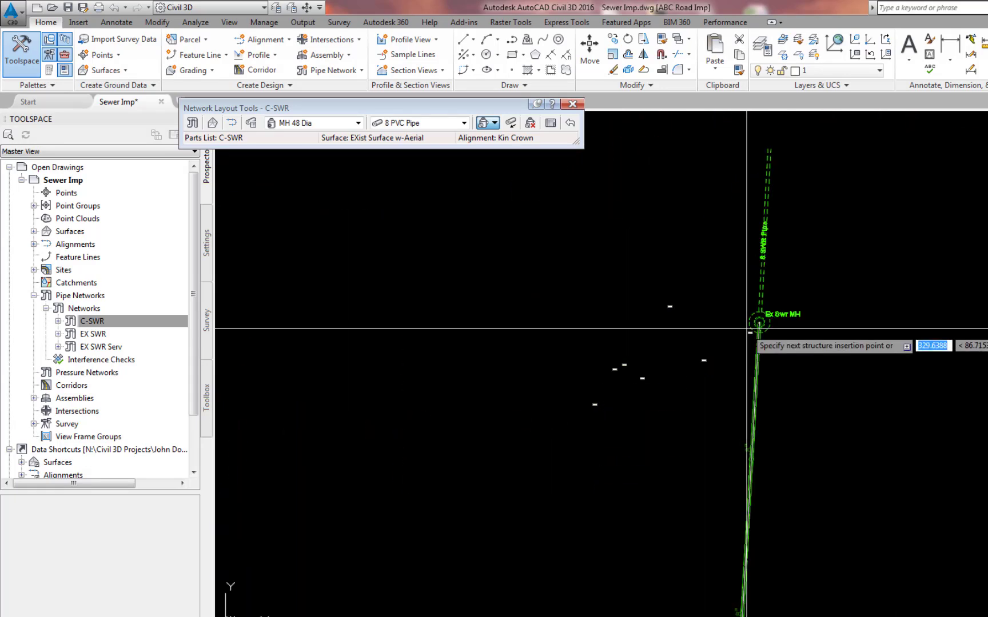
{"action": "scroll", "coordinate": [746, 328], "scroll_direction": "up", "scroll_amount": 3}
{"action": "left_click", "coordinate": [781, 310]}
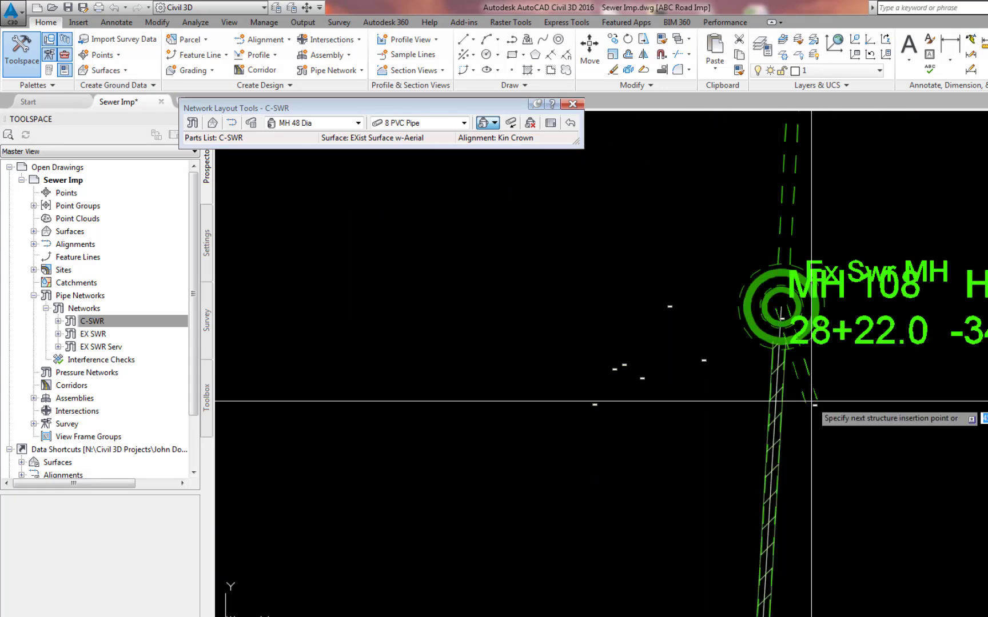
{"action": "scroll", "coordinate": [811, 401], "scroll_direction": "down", "scroll_amount": 2}
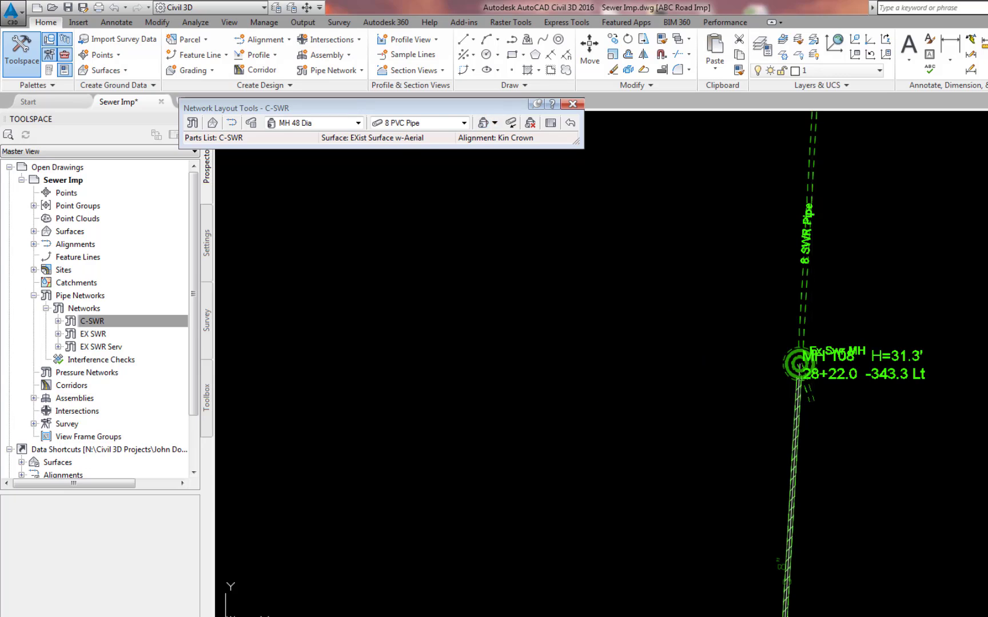
Step: Start a second pipe-and-structure run with a manhole at the south end of the layout line's branch near station 28+50
{"action": "scroll", "coordinate": [800, 377], "scroll_direction": "down", "scroll_amount": 5}
{"action": "middle_click_drag", "start_coordinate": [592, 522], "coordinate": [558, 517]}
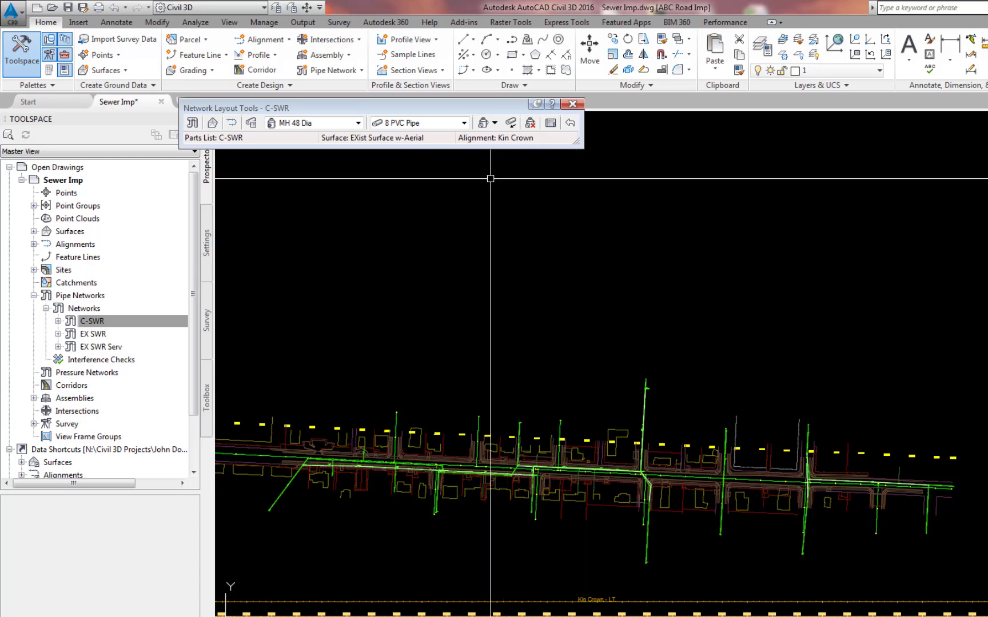
{"action": "left_click", "coordinate": [488, 123]}
{"action": "scroll", "coordinate": [646, 522], "scroll_direction": "up", "scroll_amount": 5}
{"action": "mouse_move", "coordinate": [707, 425]}
{"action": "middle_mouse_down"}
{"action": "mouse_move", "coordinate": [730, 424]}
{"action": "mouse_move", "coordinate": [724, 530]}
{"action": "middle_mouse_up"}
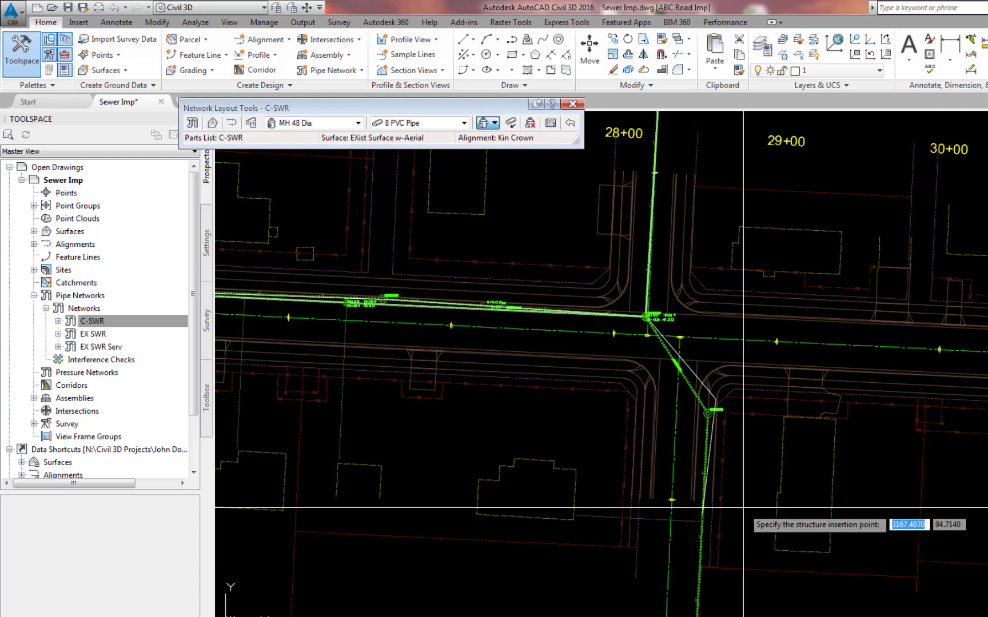
{"action": "left_click", "coordinate": [702, 513]}
Step: Place a manhole at the branch's bend at station 28+64.3, 37.1 Rt, and connect the run to manhole MH 107
{"action": "scroll", "coordinate": [721, 436], "scroll_direction": "up", "scroll_amount": 4}
{"action": "middle_click_drag", "start_coordinate": [722, 435], "coordinate": [754, 565]}
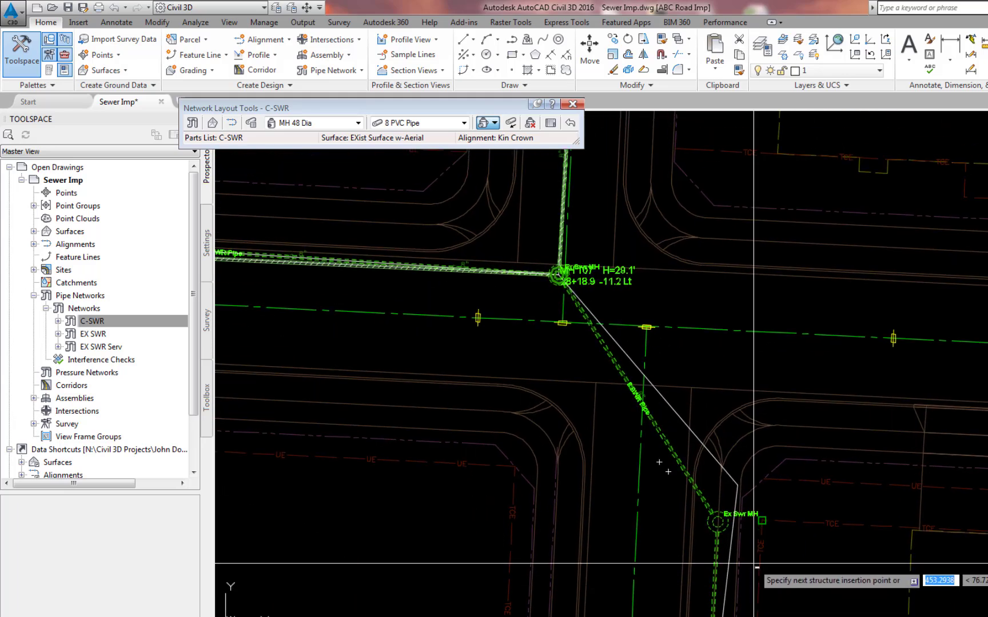
{"action": "left_click", "coordinate": [737, 484]}
{"action": "middle_click_drag", "start_coordinate": [667, 348], "coordinate": [776, 467]}
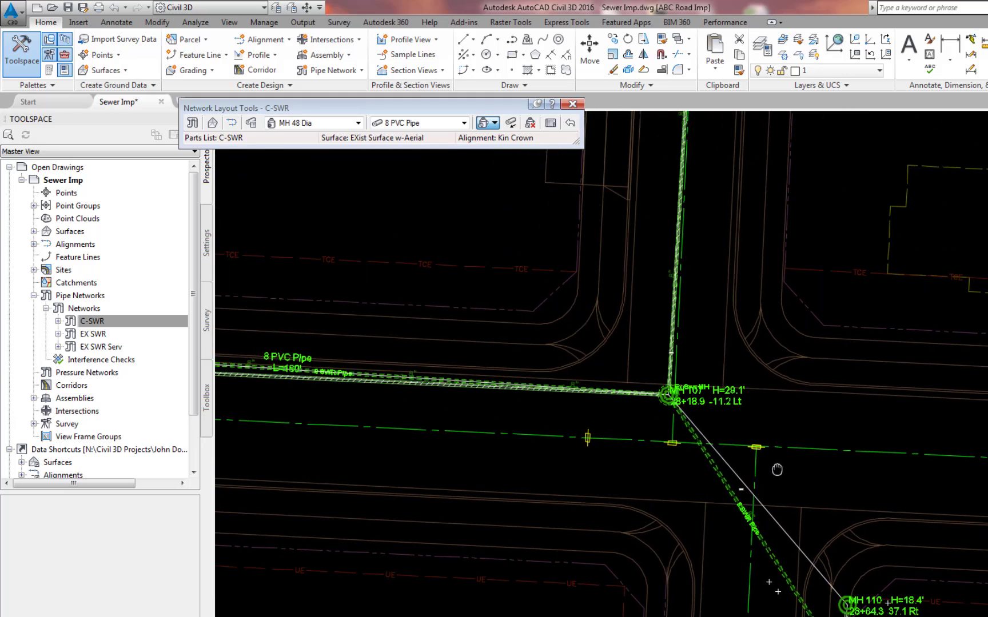
{"action": "scroll", "coordinate": [744, 406], "scroll_direction": "up", "scroll_amount": 5}
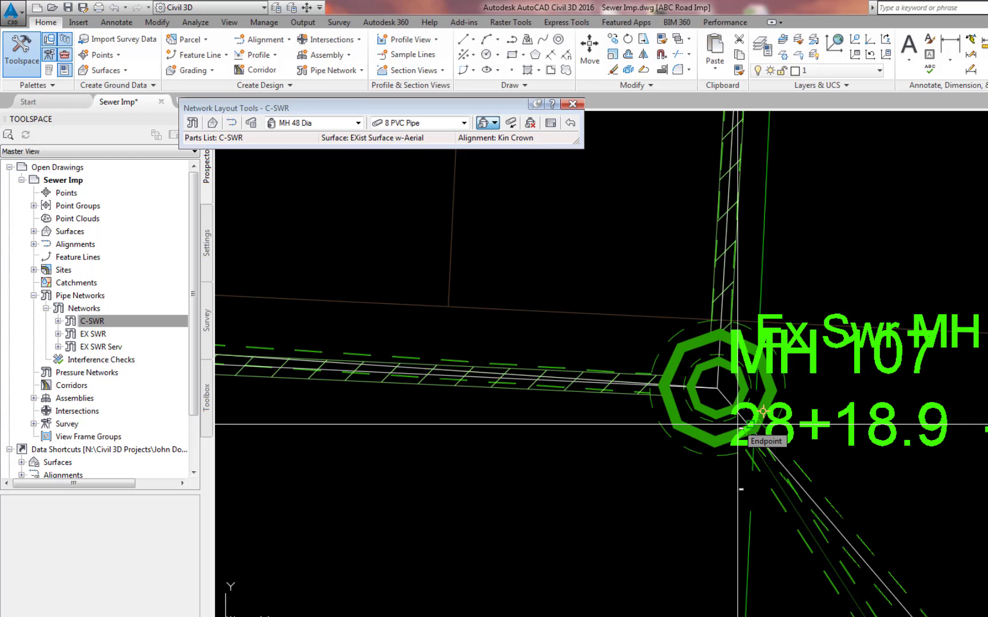
{"action": "left_click", "coordinate": [737, 424]}
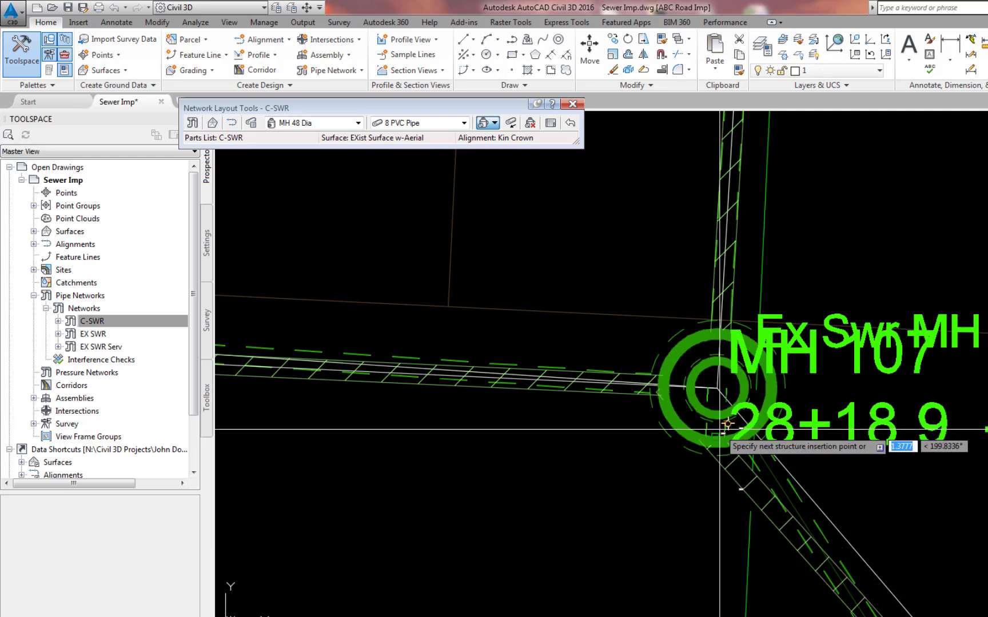
Step: End the pipe-and-structure run and draw a pipes-only 8 PVC stub about 3 ft long on the southwest side of MH 101
{"action": "key", "text": "Return"}
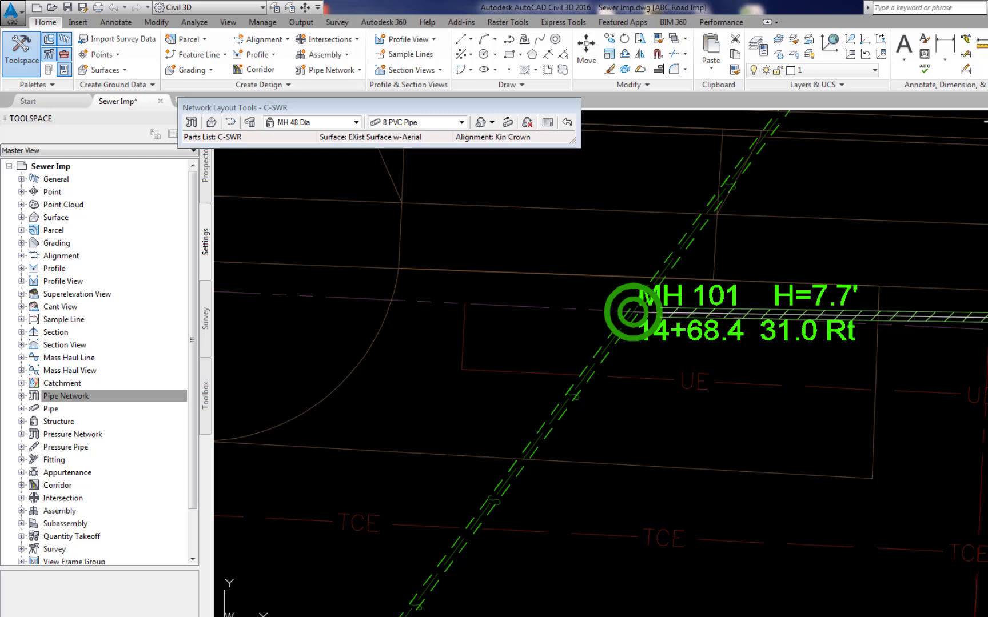
{"action": "left_click", "coordinate": [507, 125]}
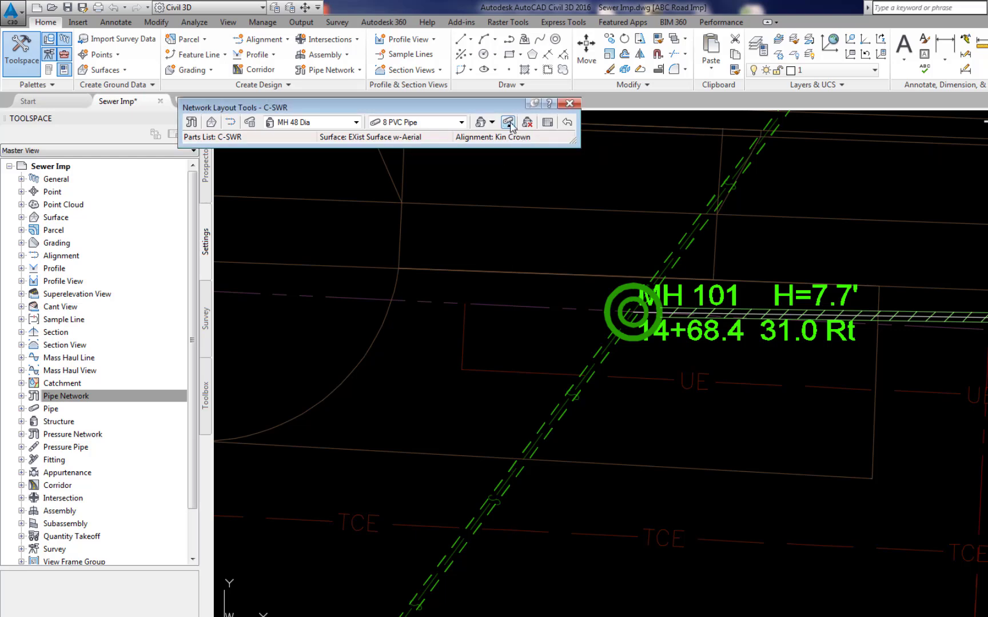
{"action": "left_click", "coordinate": [492, 121]}
{"action": "left_click", "coordinate": [503, 152]}
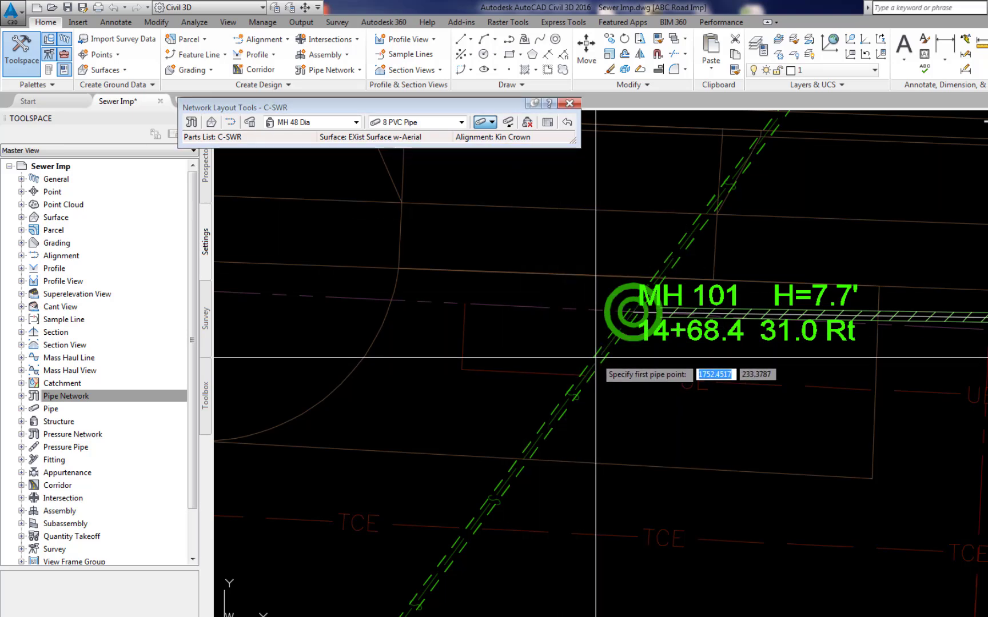
{"action": "left_click", "coordinate": [616, 332]}
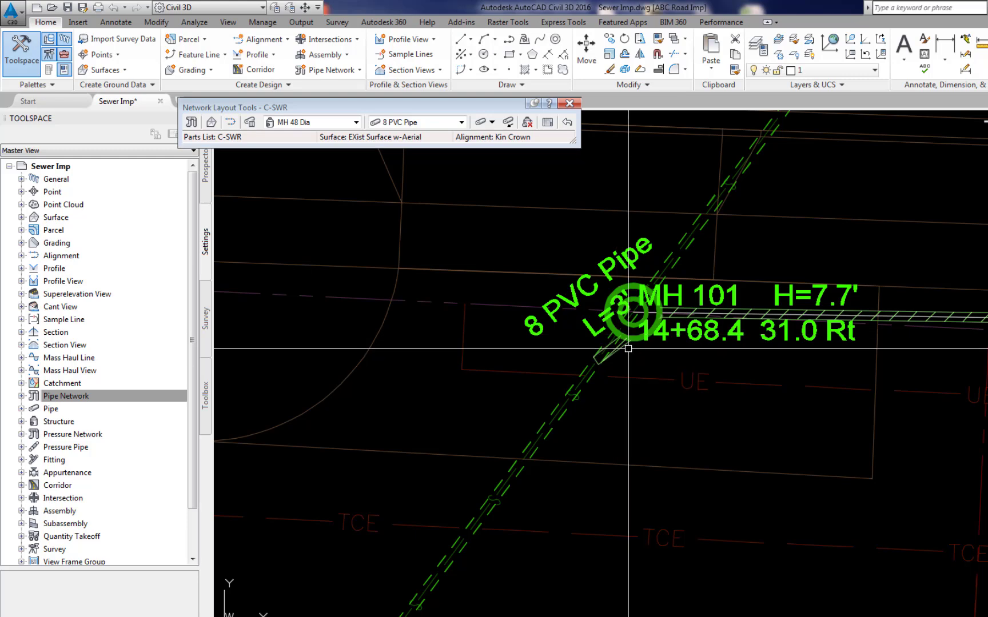
Step: Align the stub's manhole-side end with the existing sewer line at MH 101 and stretch its outer end farther southwest along that line
{"action": "left_click", "coordinate": [617, 334]}
{"action": "left_click", "coordinate": [628, 336]}
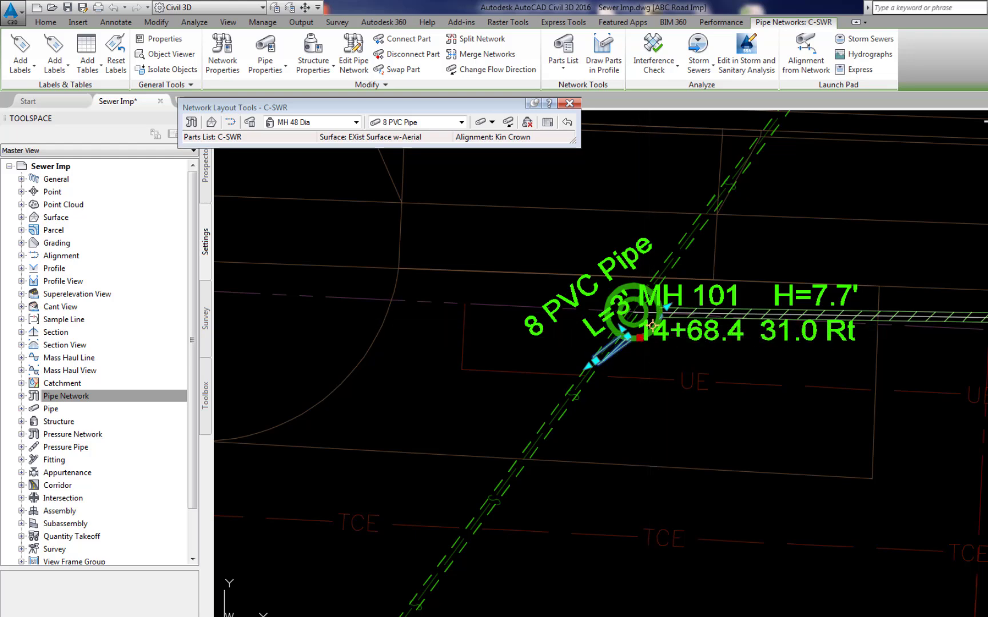
{"action": "left_click", "coordinate": [615, 334]}
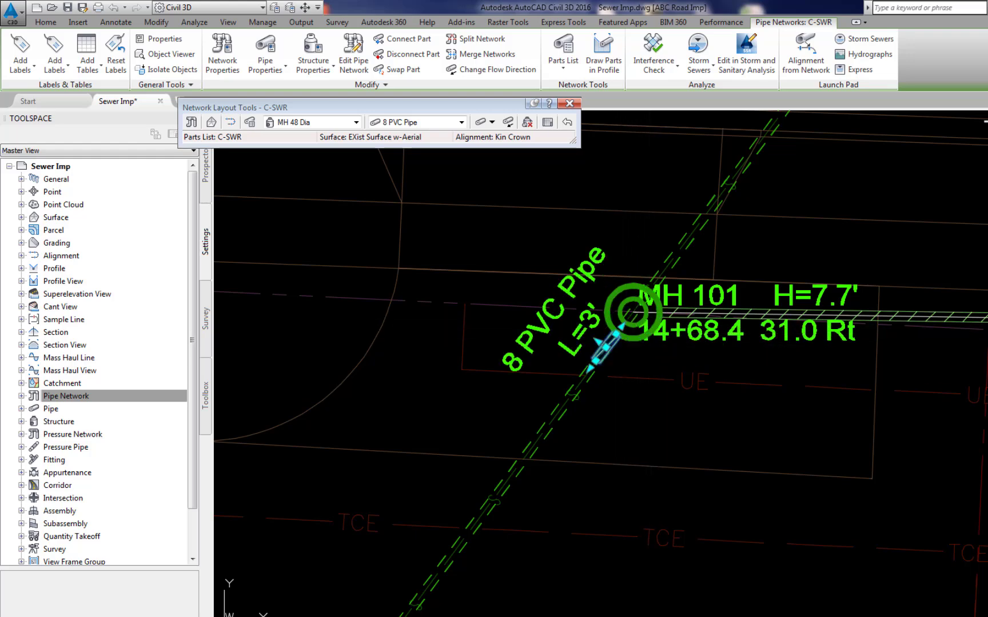
{"action": "left_click", "coordinate": [585, 374]}
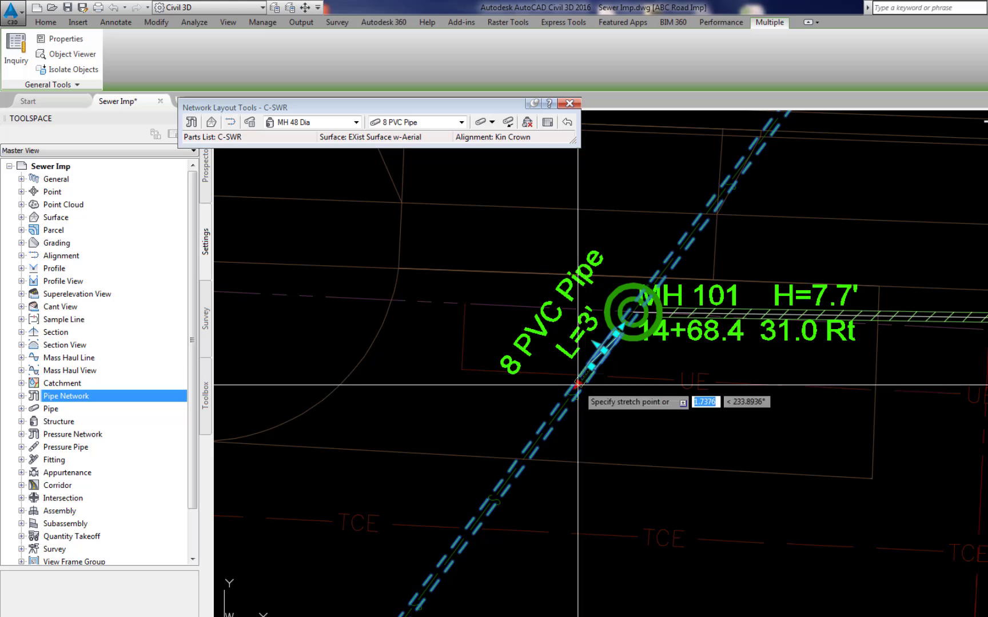
{"action": "left_click", "coordinate": [576, 387]}
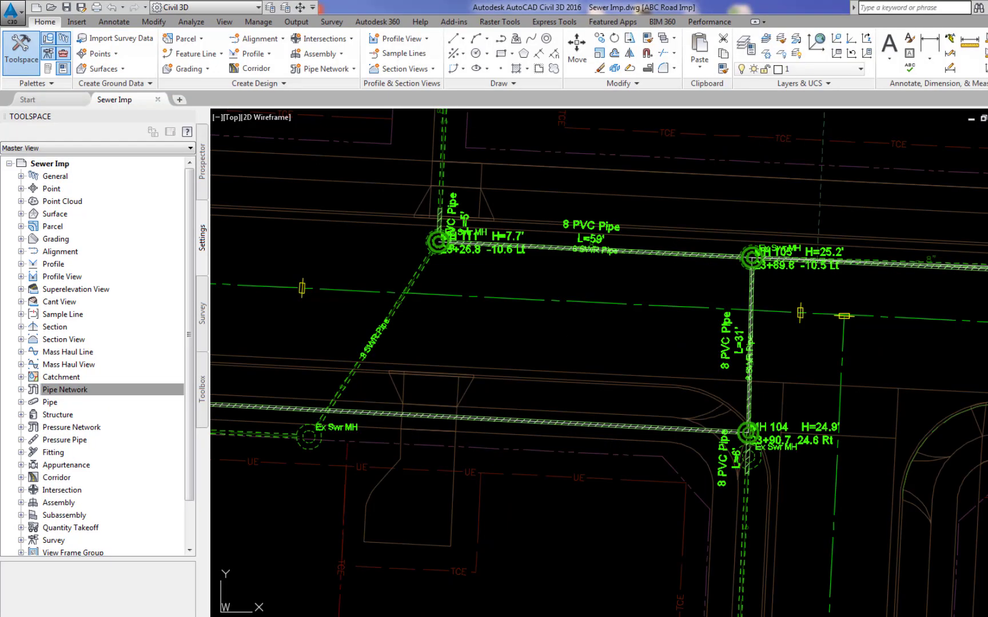
Step: Pull the MH 104 label and the 6-foot pipe's label out to clear space southwest of the manhole
{"action": "left_click", "coordinate": [786, 428]}
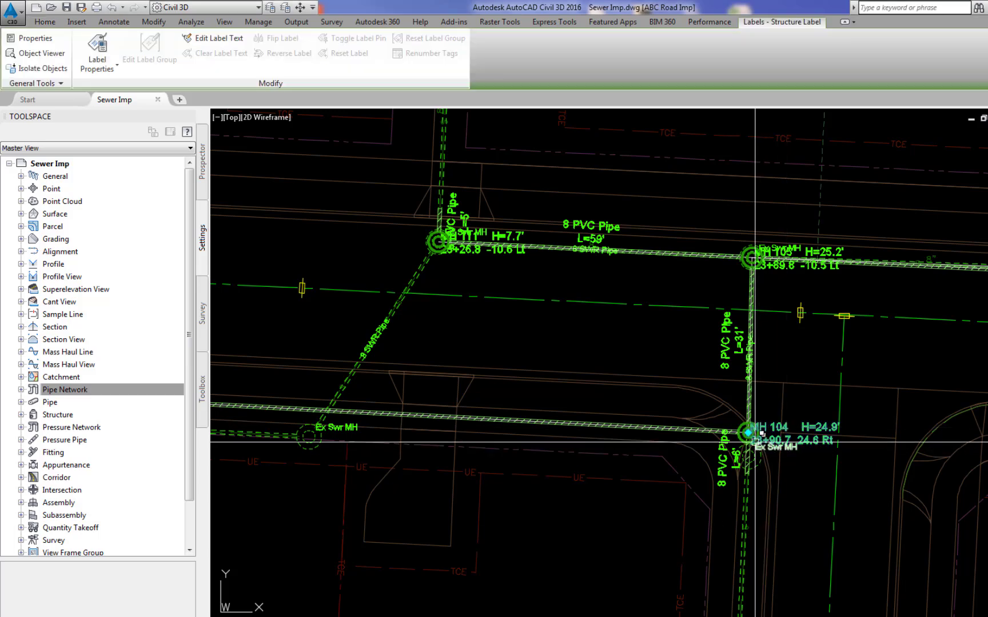
{"action": "left_click", "coordinate": [748, 433]}
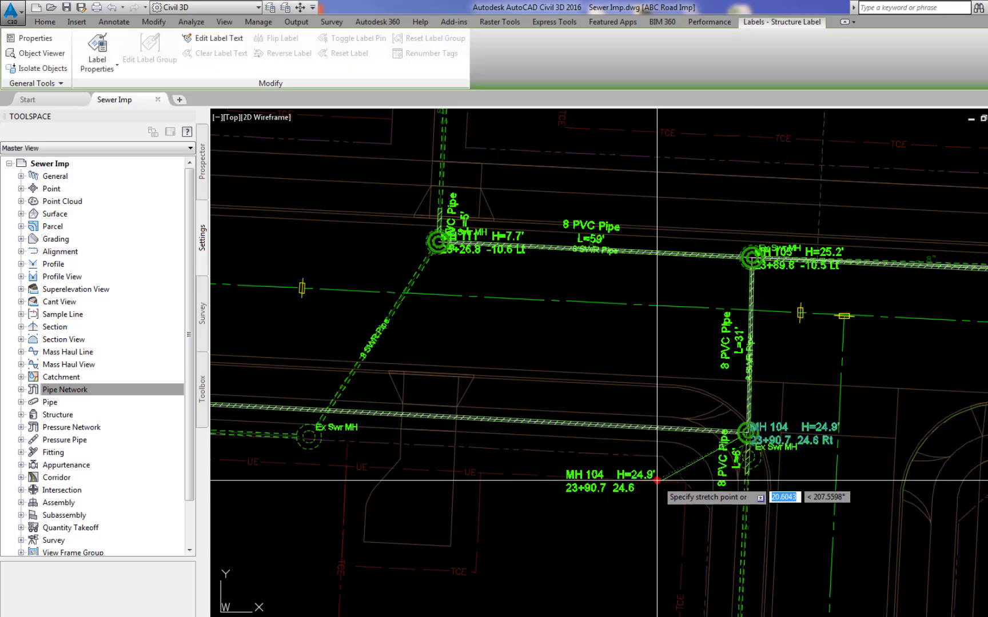
{"action": "left_click", "coordinate": [657, 481]}
{"action": "left_click", "coordinate": [723, 463]}
{"action": "left_click", "coordinate": [747, 458]}
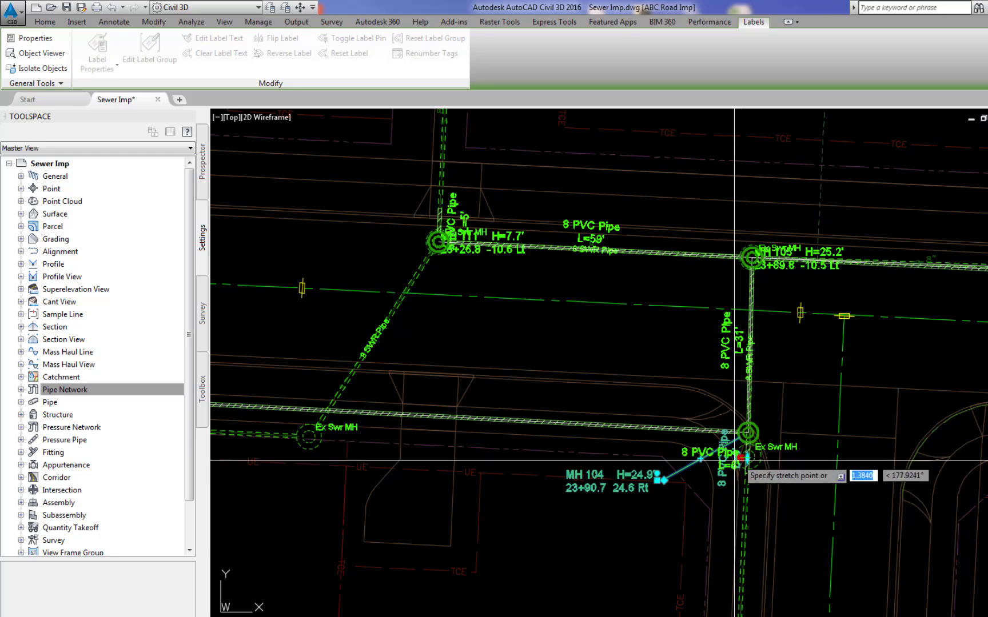
{"action": "left_click", "coordinate": [657, 529]}
Step: Pull the 31-foot pipe's label out to the west and the MH 105 label to the northeast of its manhole
{"action": "left_click", "coordinate": [726, 343]}
{"action": "left_click", "coordinate": [749, 341]}
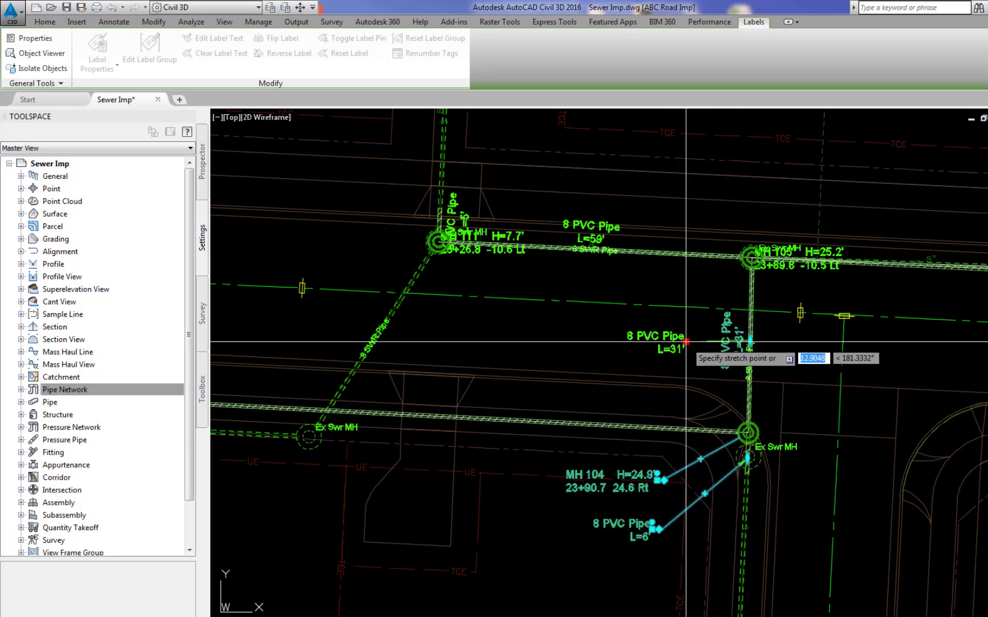
{"action": "left_click", "coordinate": [690, 341]}
{"action": "left_click", "coordinate": [826, 250]}
{"action": "left_click", "coordinate": [752, 258]}
{"action": "left_click", "coordinate": [796, 228]}
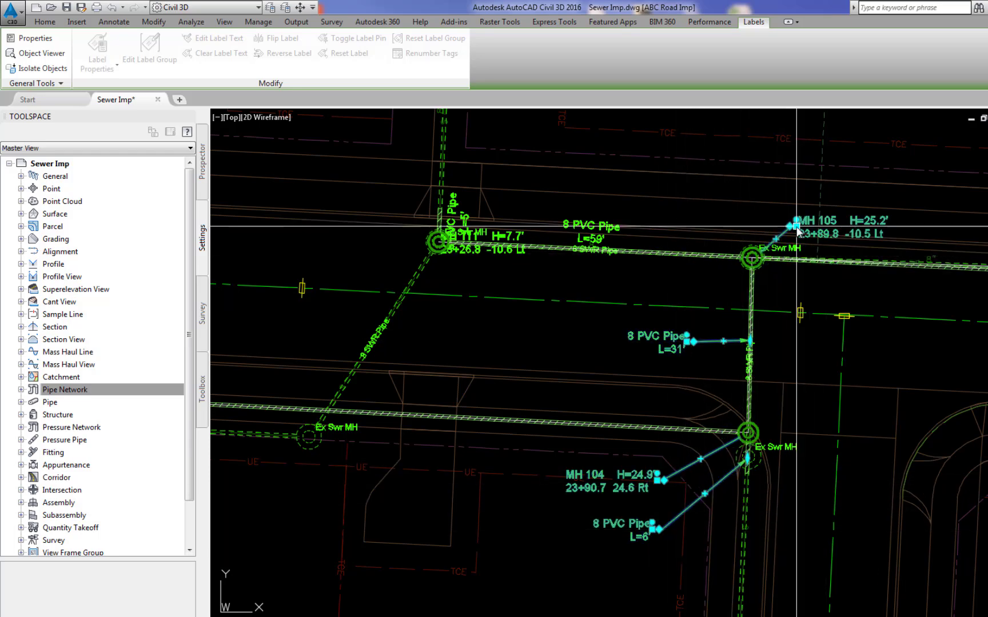
{"action": "key", "text": "Escape"}
Step: Swap manhole MH 104 for the eccentric part Ecc MH 48 Dia
{"action": "scroll", "coordinate": [751, 459], "scroll_direction": "up", "scroll_amount": 6}
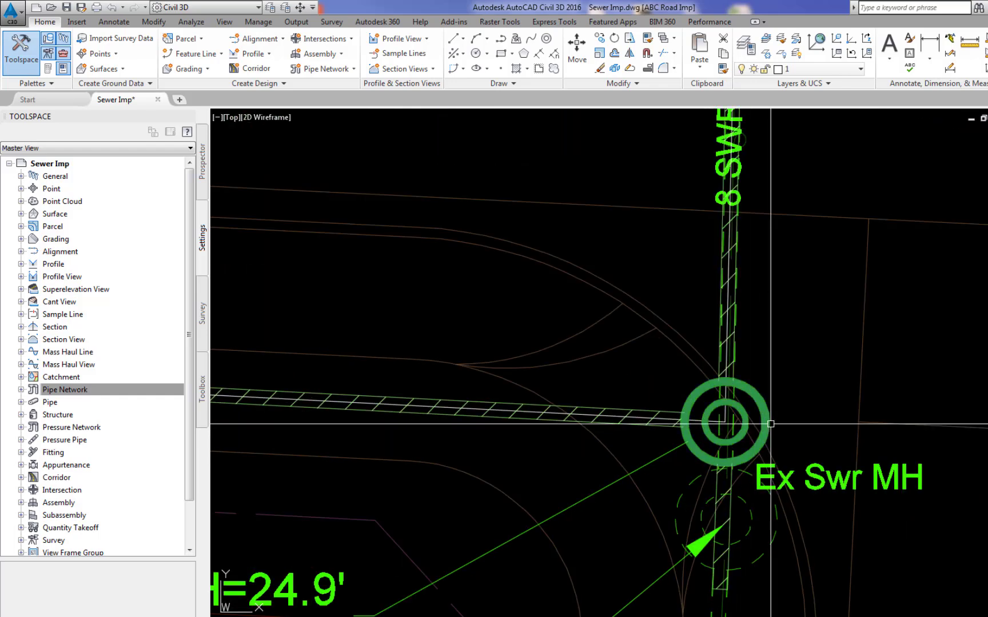
{"action": "left_click", "coordinate": [769, 424]}
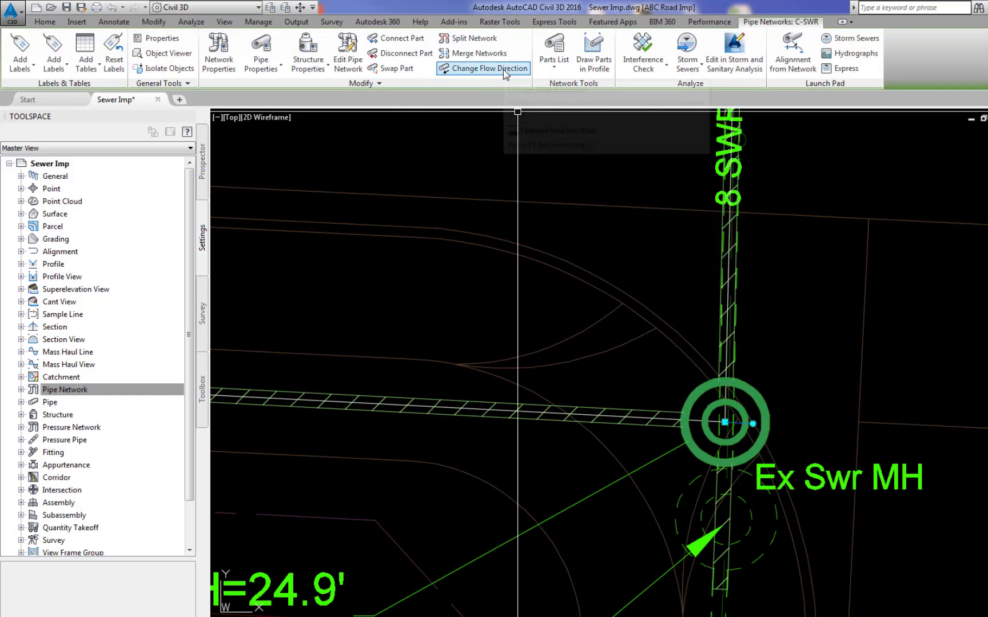
{"action": "left_click", "coordinate": [410, 68]}
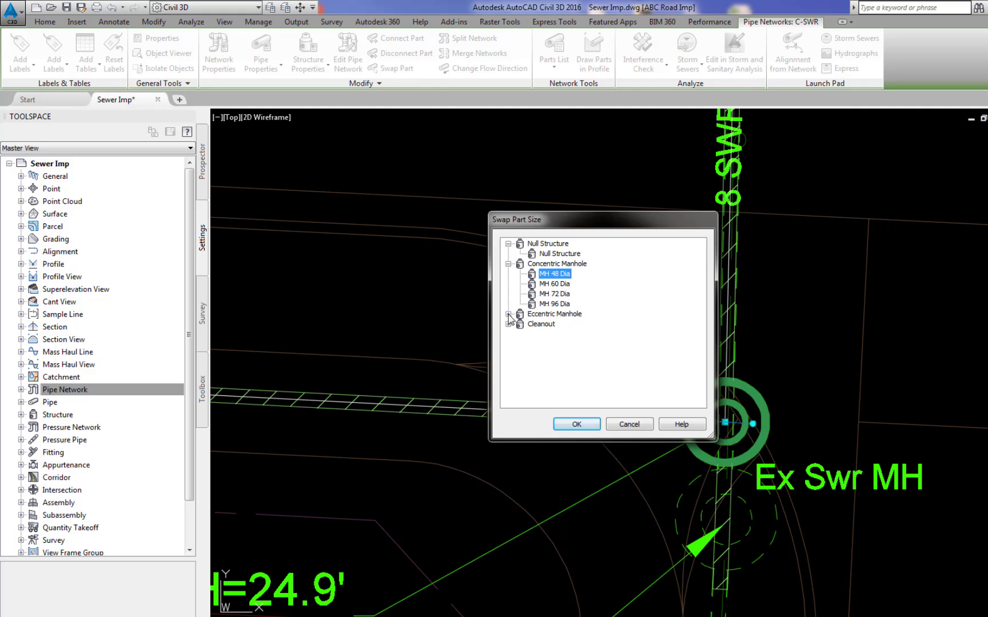
{"action": "left_click", "coordinate": [508, 314]}
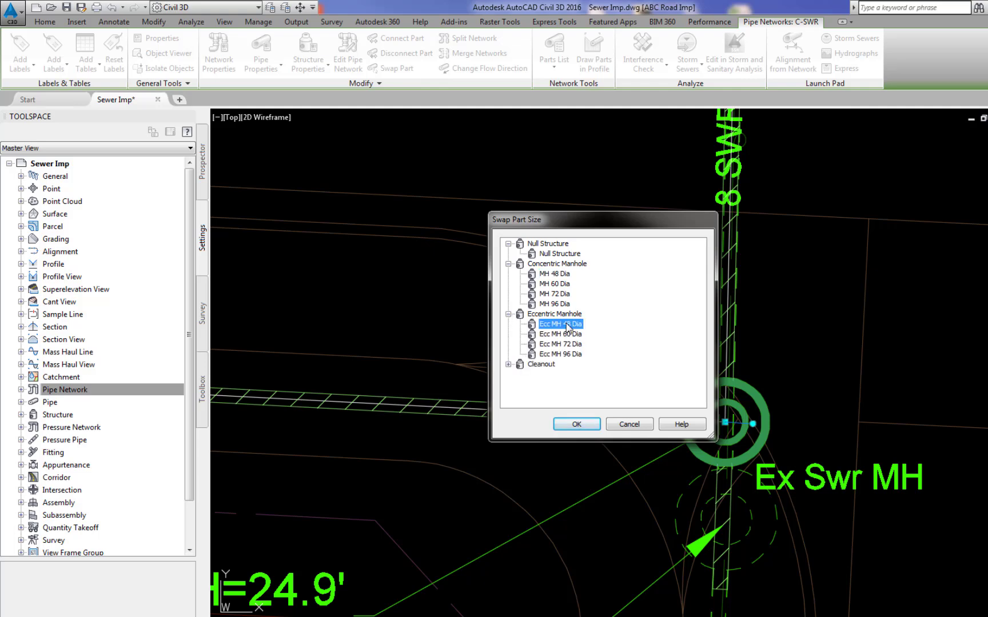
{"action": "left_click", "coordinate": [574, 428]}
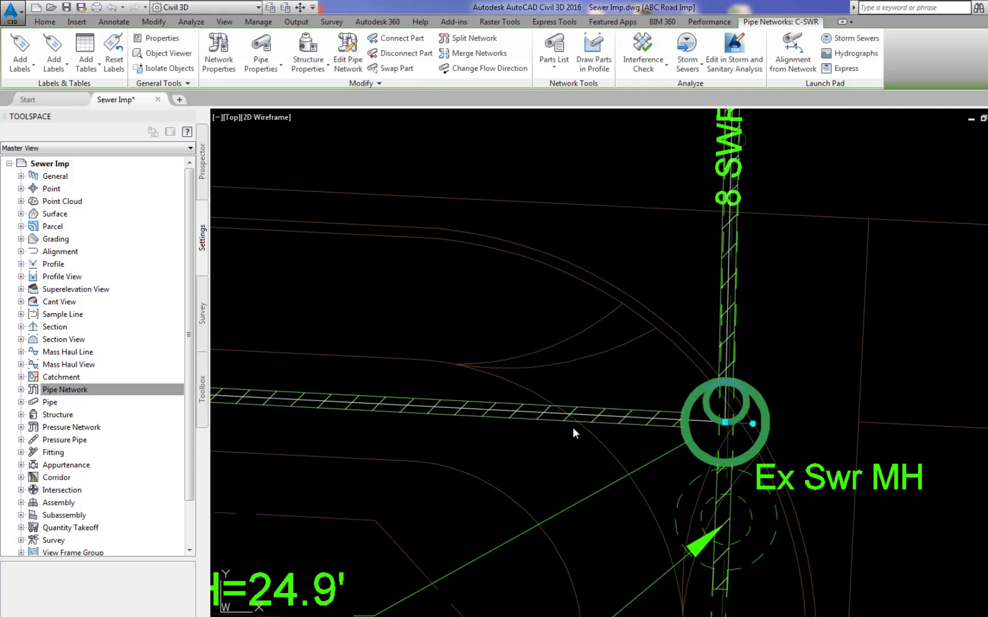
Step: Rotate the eccentric manhole MH 104 to about 121 degrees, with its offset opening on the southwest side
{"action": "left_click", "coordinate": [753, 424]}
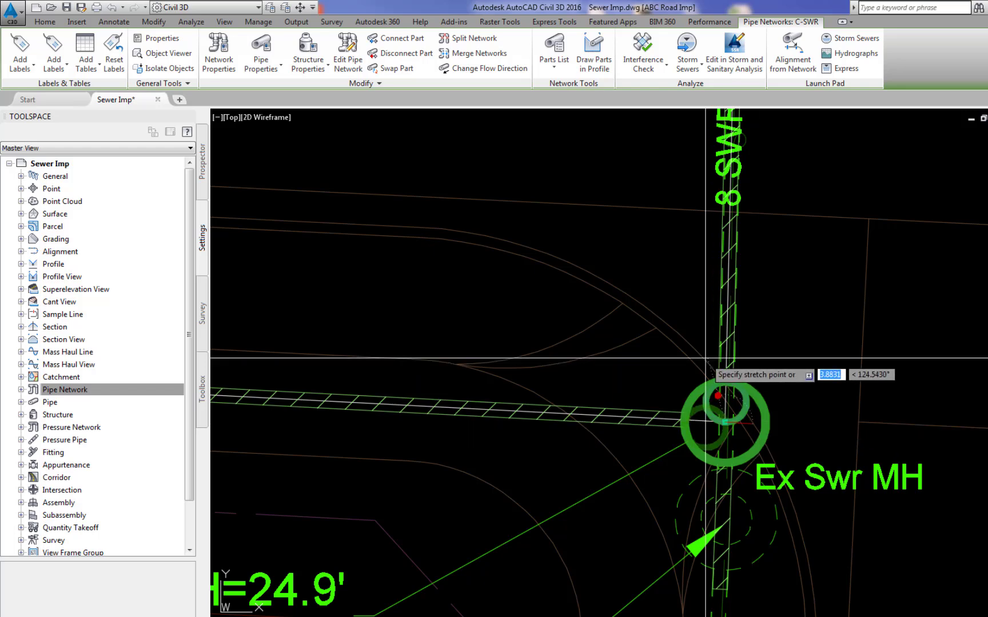
{"action": "left_click", "coordinate": [744, 284]}
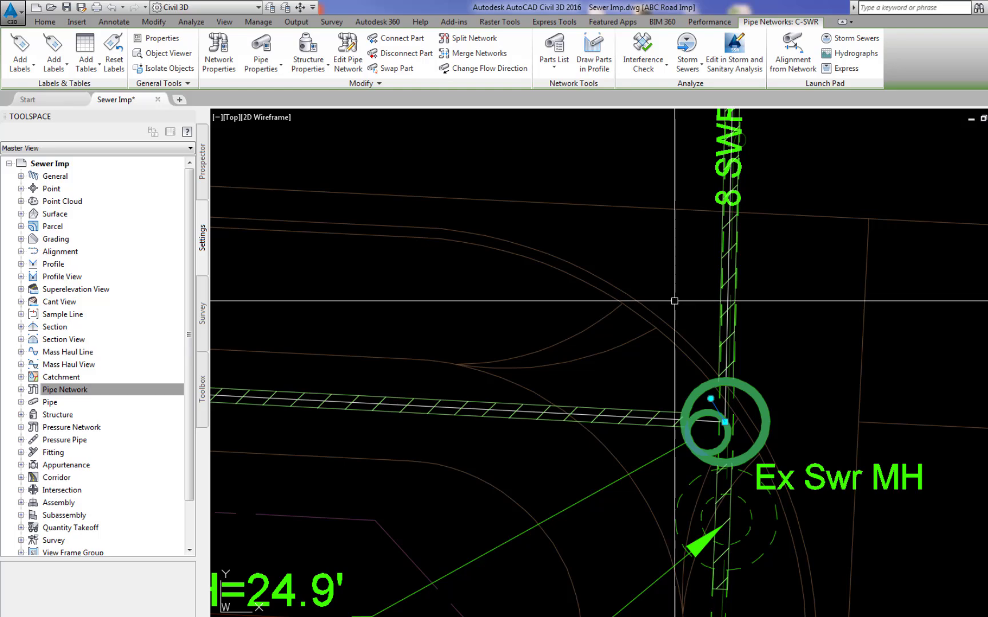
{"action": "key", "text": "Escape"}
{"action": "scroll", "coordinate": [651, 343], "scroll_direction": "down", "scroll_amount": 3}
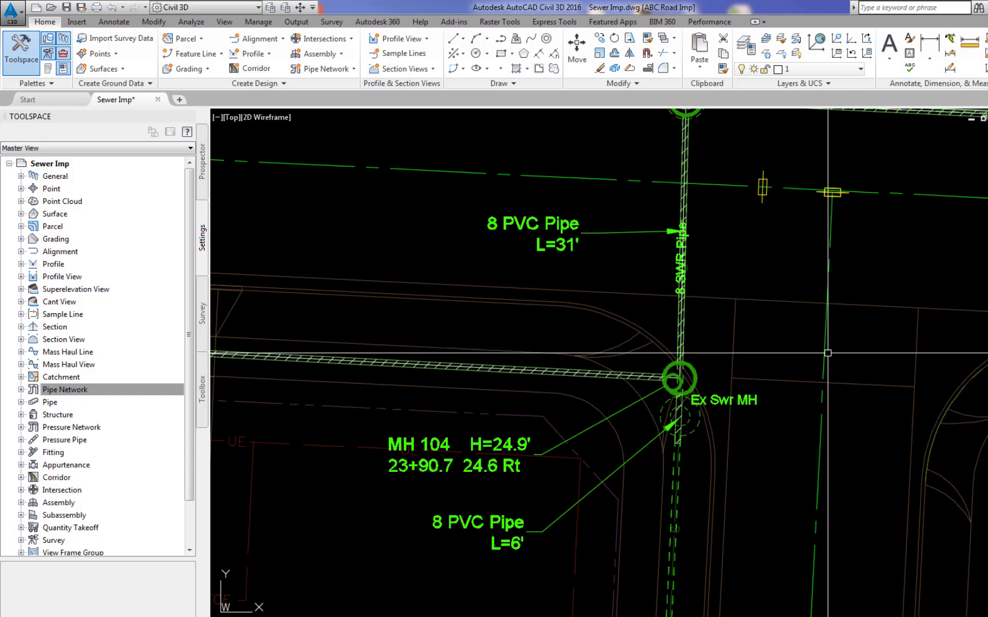
Step: Change the reference alignment of MH 104 to 46th S in its structure properties and apply it
{"action": "left_click", "coordinate": [679, 377]}
{"action": "left_click", "coordinate": [308, 51]}
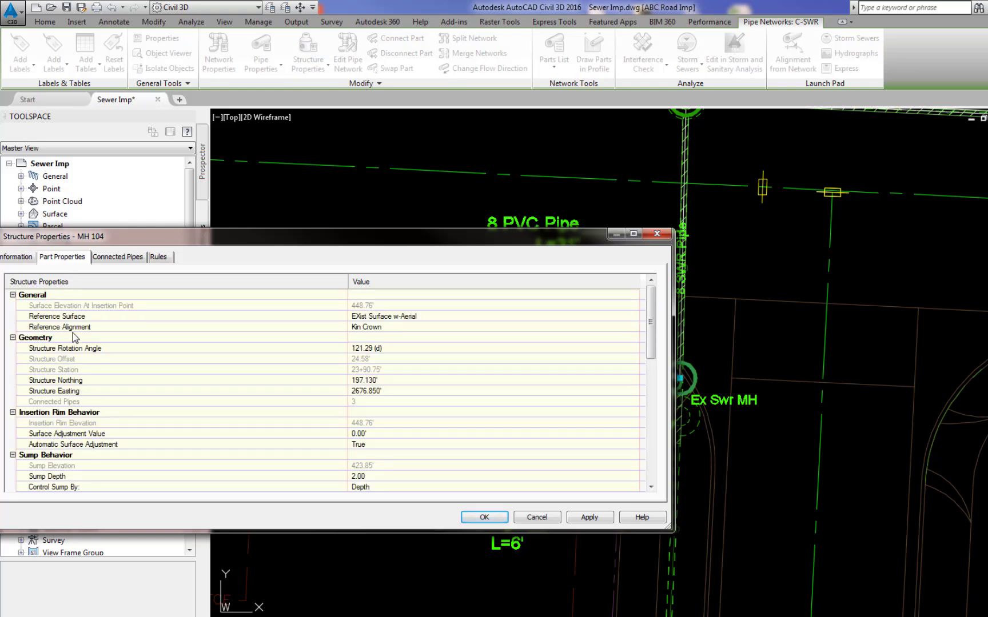
{"action": "left_click", "coordinate": [535, 328]}
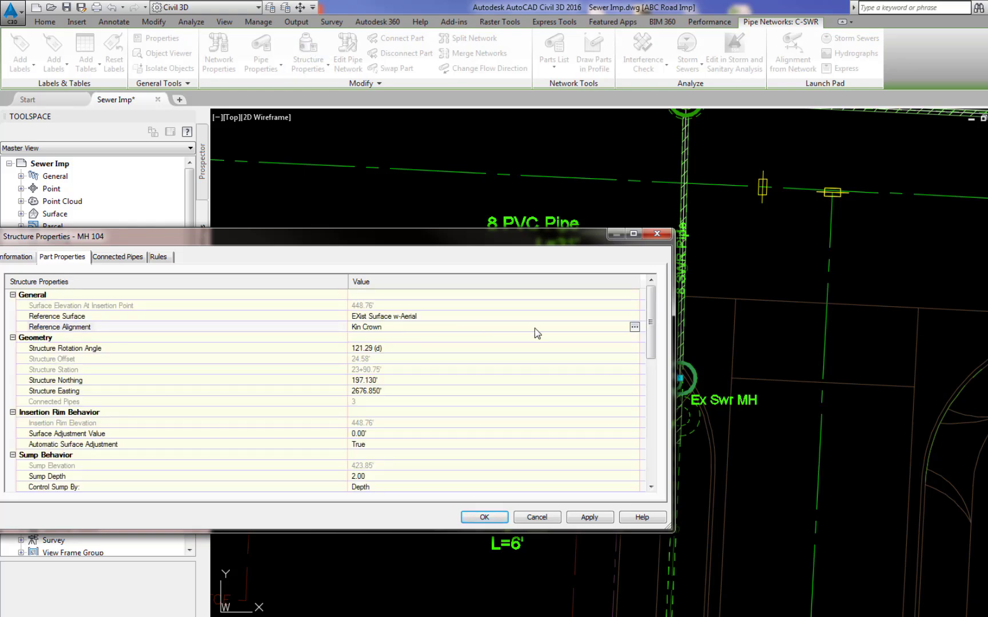
{"action": "left_click", "coordinate": [634, 328]}
{"action": "left_click", "coordinate": [704, 435]}
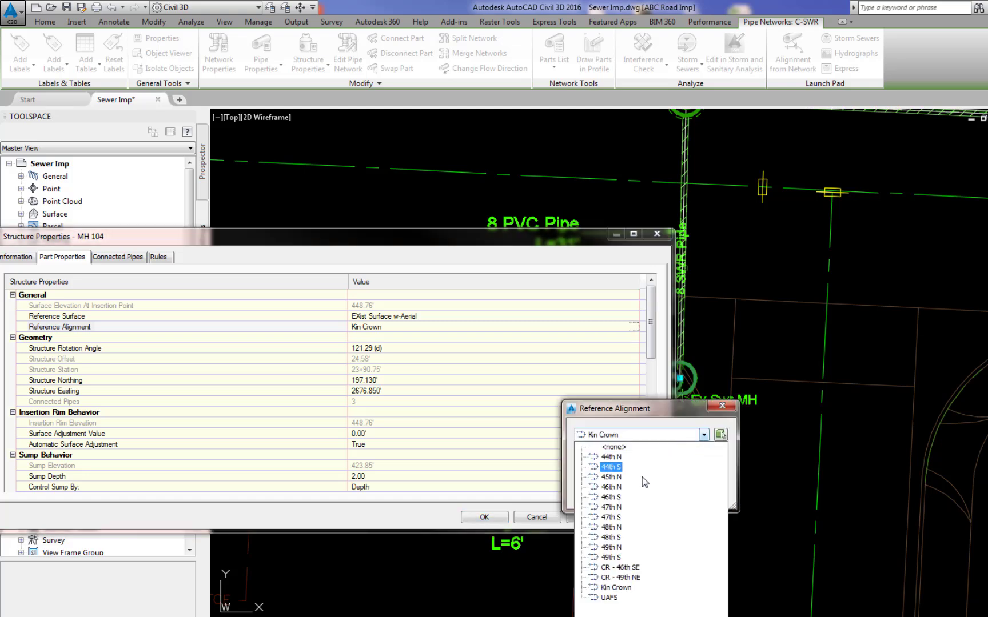
{"action": "left_click", "coordinate": [610, 498]}
{"action": "left_click", "coordinate": [610, 498]}
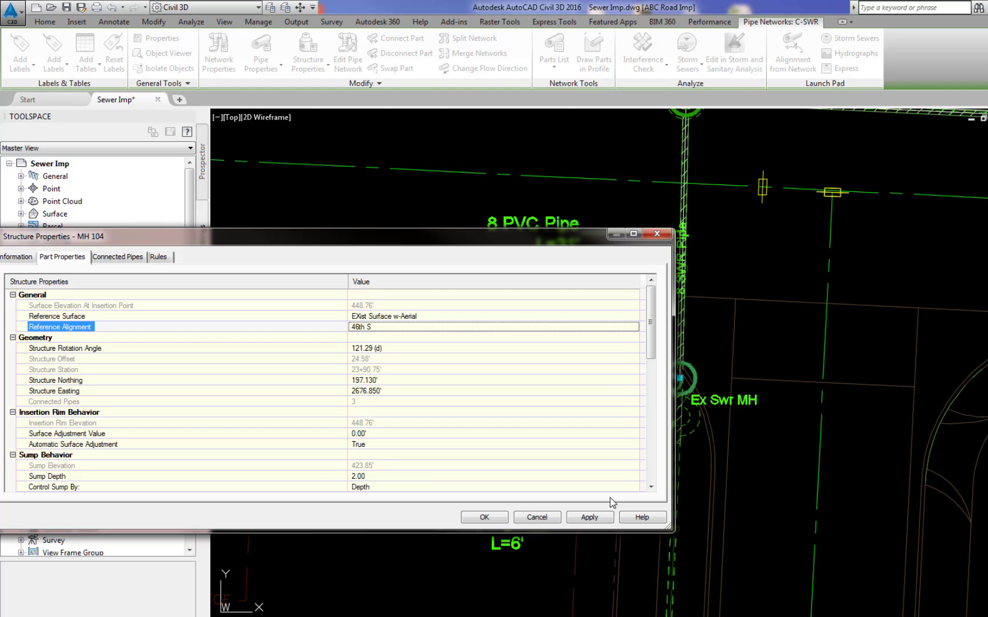
{"action": "left_click", "coordinate": [584, 518]}
{"action": "left_click", "coordinate": [472, 518]}
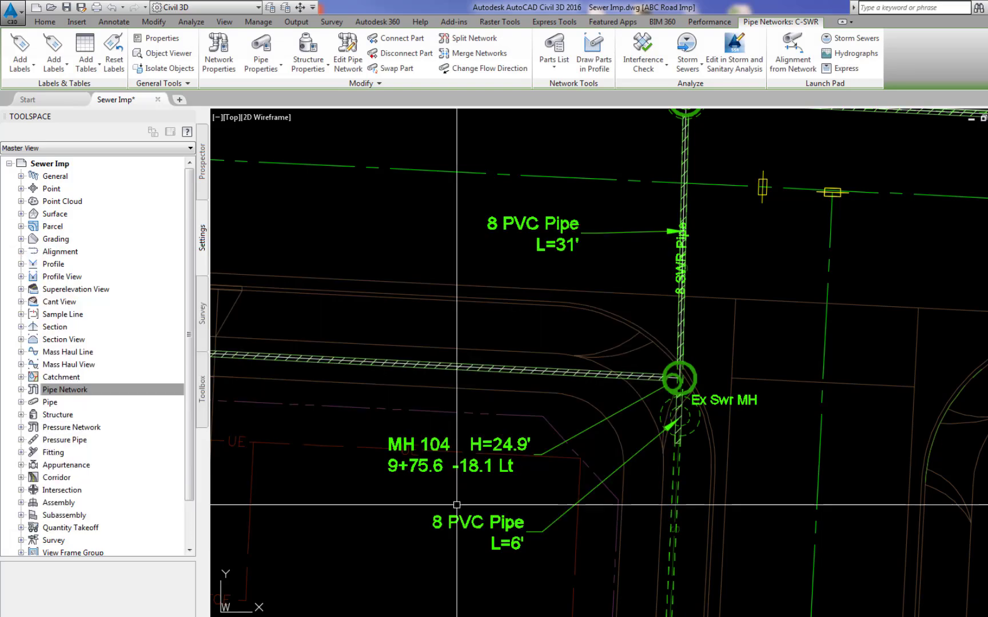